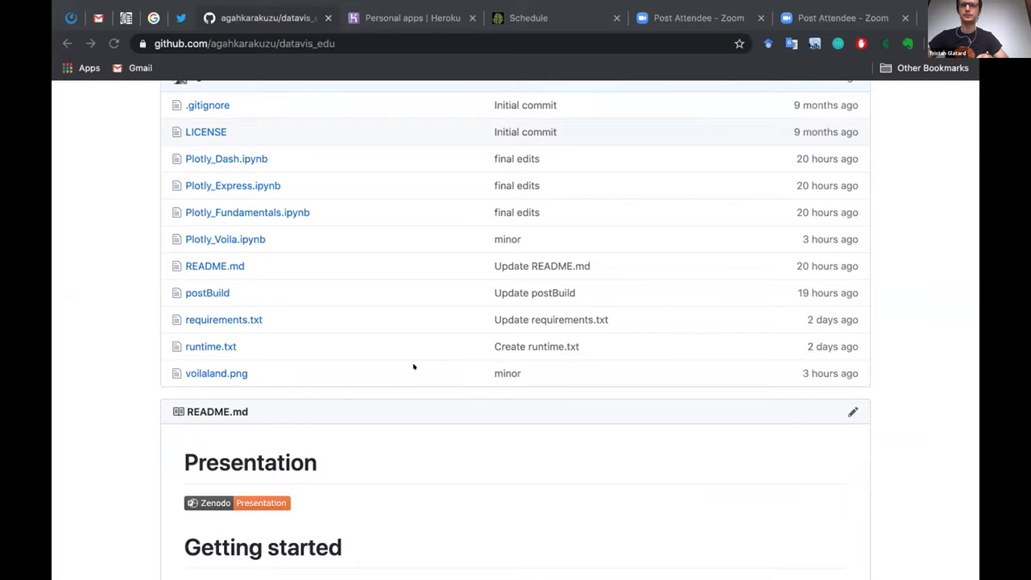
- Scroll through the README's Getting started section to review the setup options
scroll(413, 366, "down", 8)
scroll(413, 367, "down", 3)
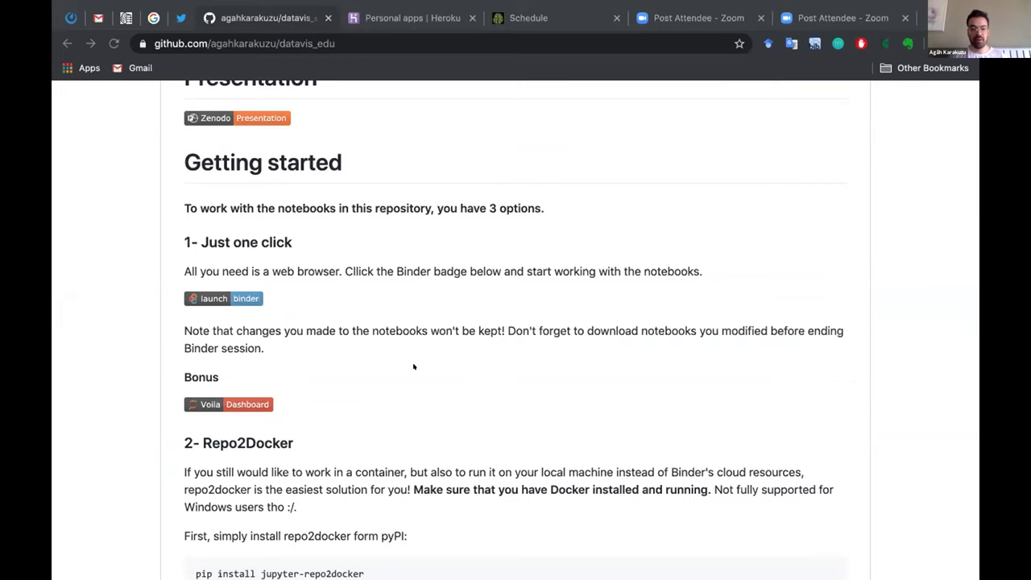
scroll(413, 366, "down", 5)
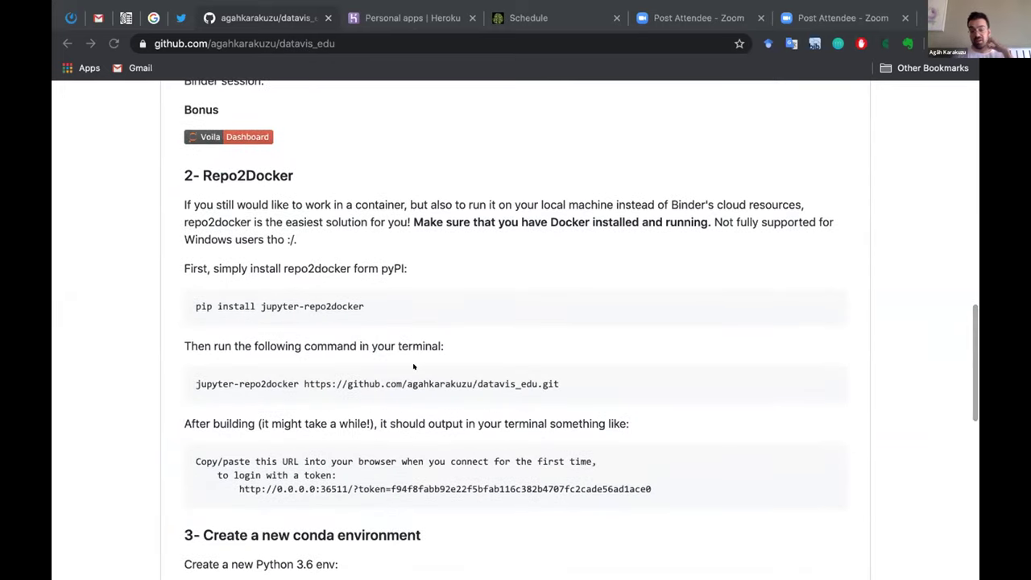
scroll(414, 367, "down", 6)
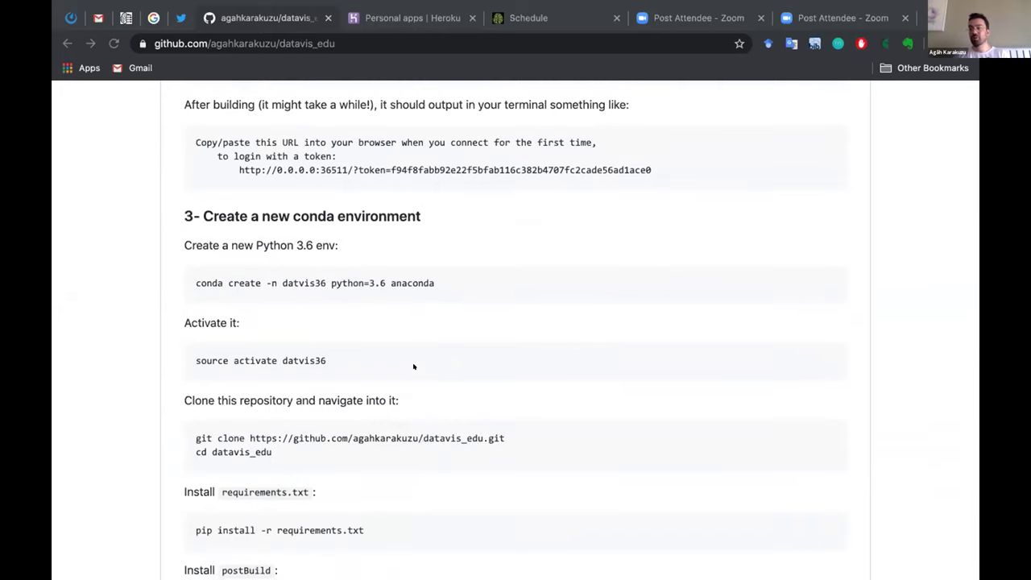
scroll(413, 367, "up", 1)
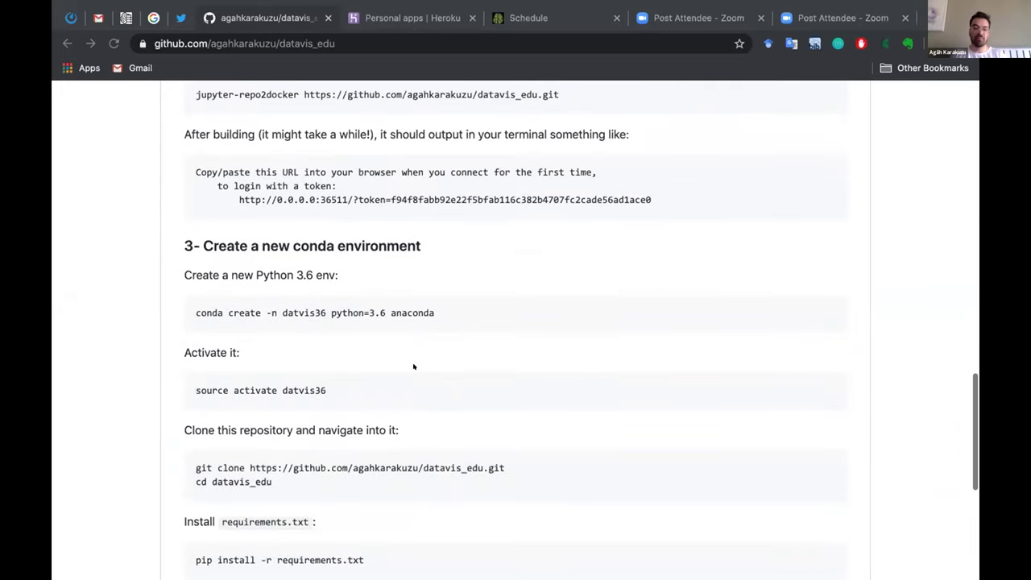
scroll(414, 366, "up", 8)
scroll(413, 367, "up", 12)
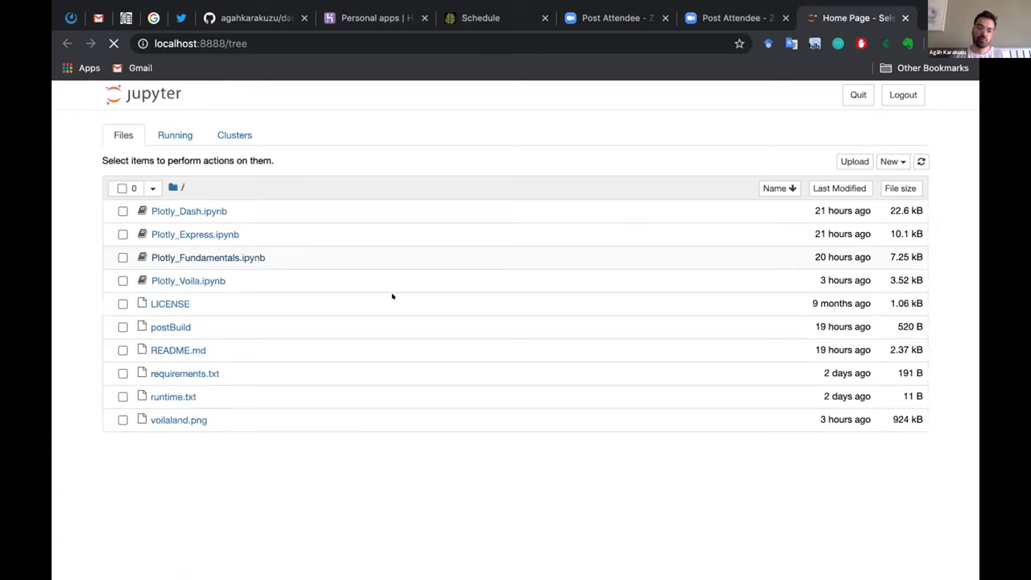
- Open Plotly_Express.ipynb from the Jupyter file list
left_click(198, 232)
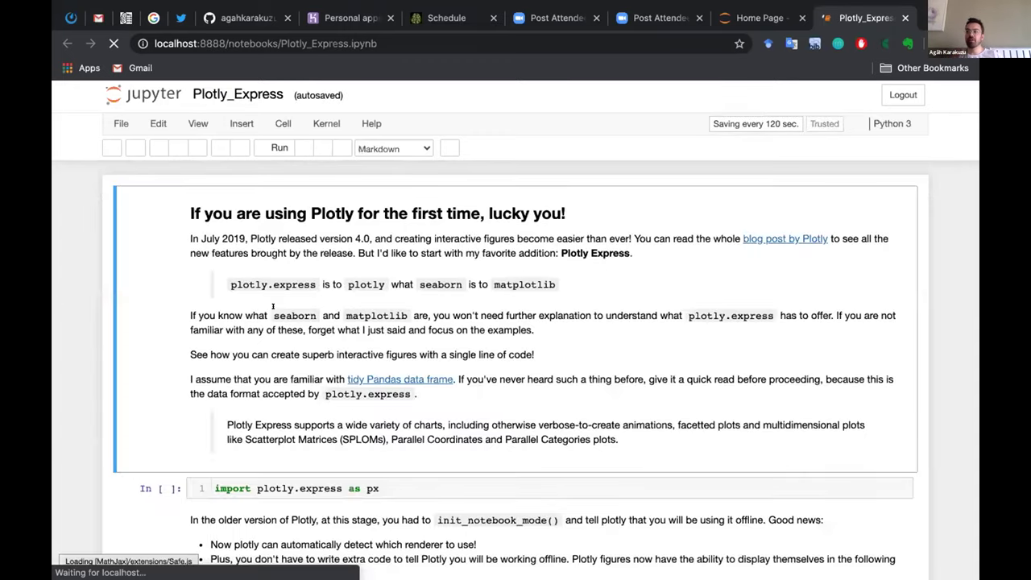
- Run the cell that imports plotly.express
scroll(273, 306, "down", 1)
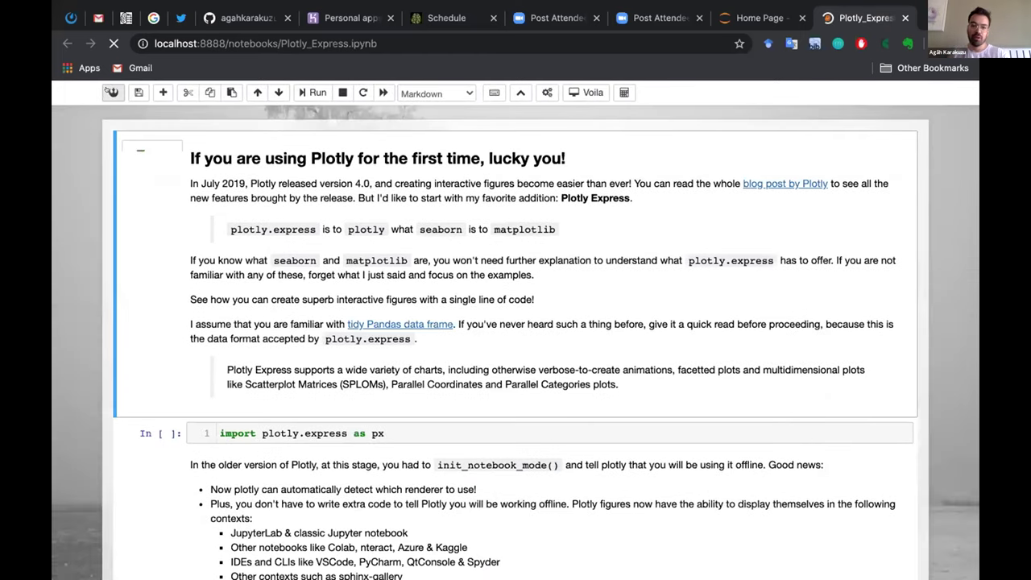
scroll(564, 355, "up", 1)
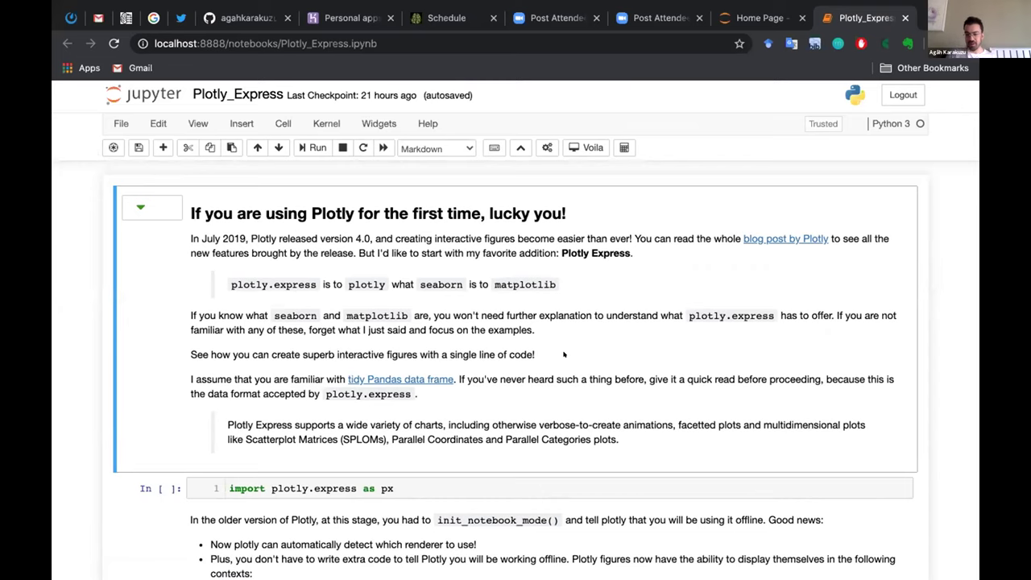
scroll(564, 354, "down", 1)
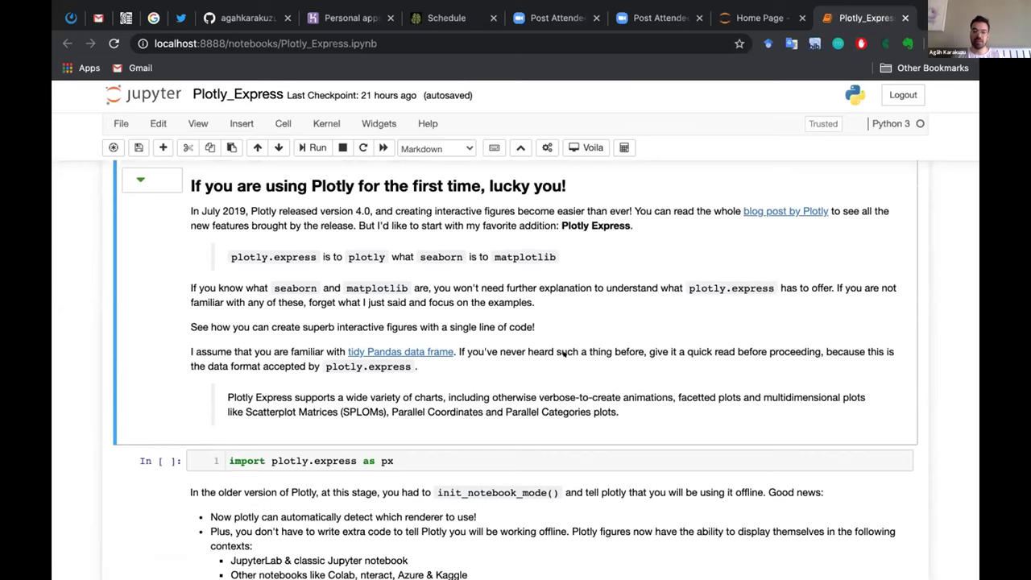
scroll(564, 354, "down", 3)
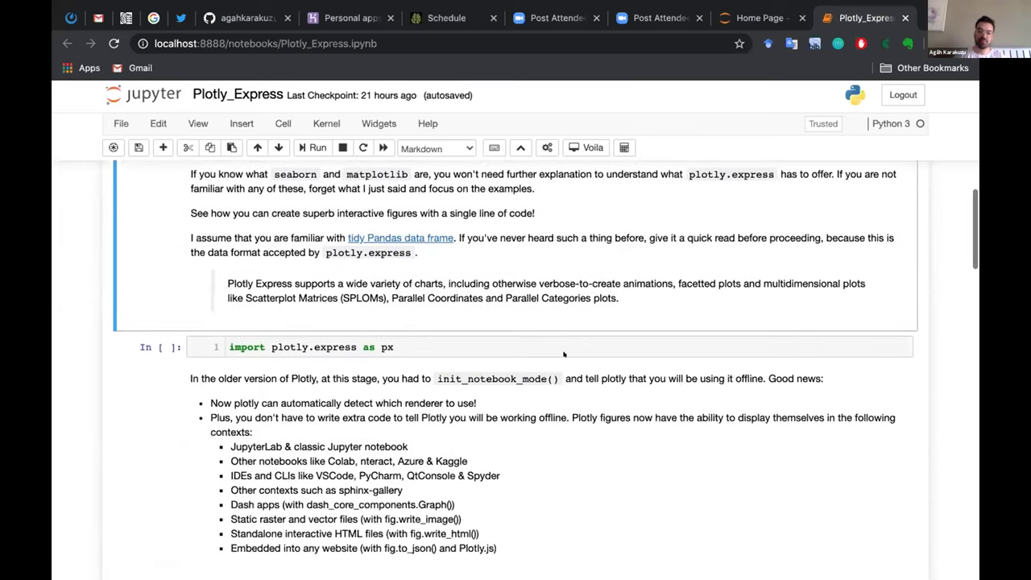
scroll(564, 352, "down", 2)
left_click(459, 271)
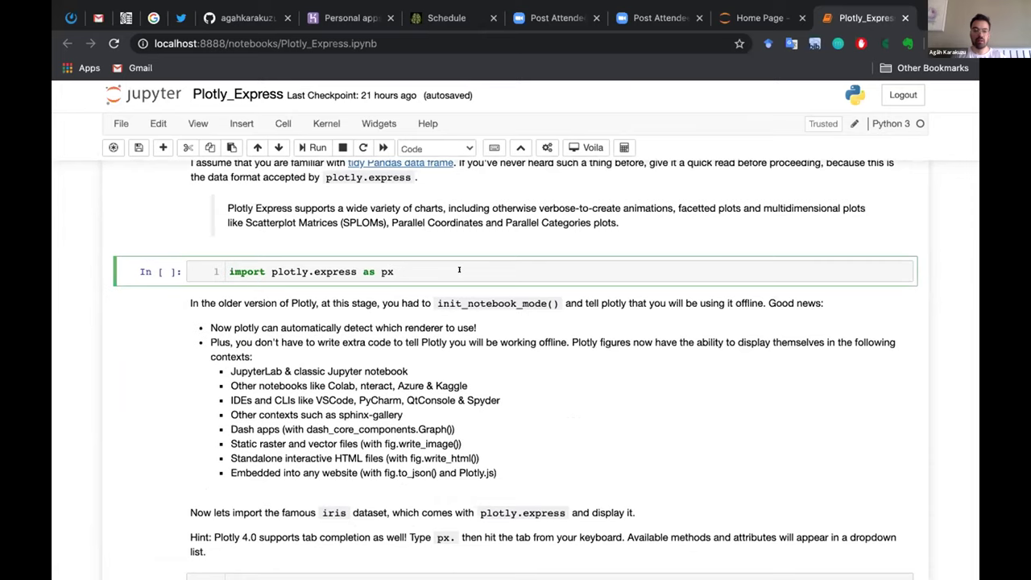
key("ctrl+Return")
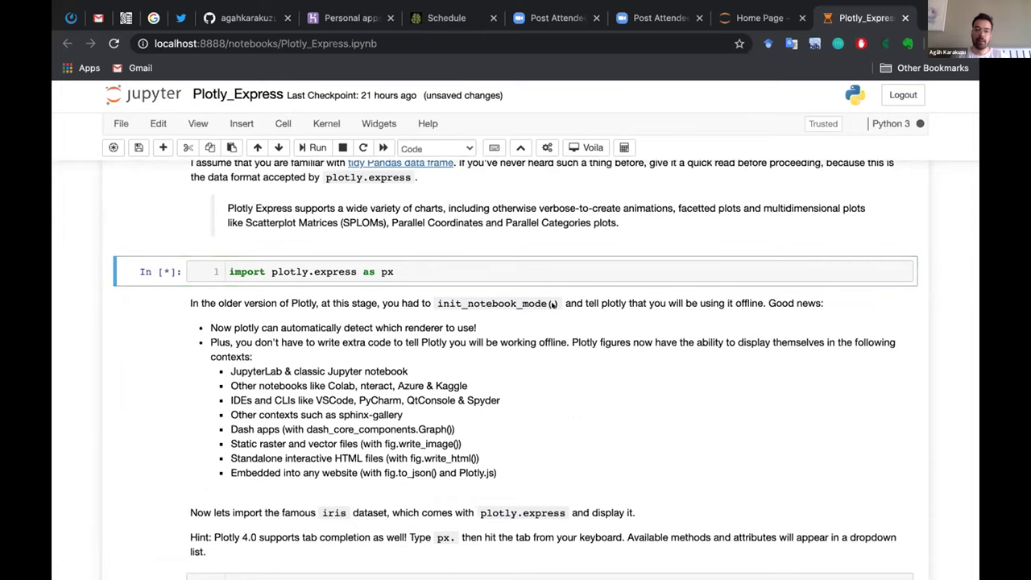
- Run the iris cell to load the dataset and show its last five rows
scroll(532, 403, "down", 3)
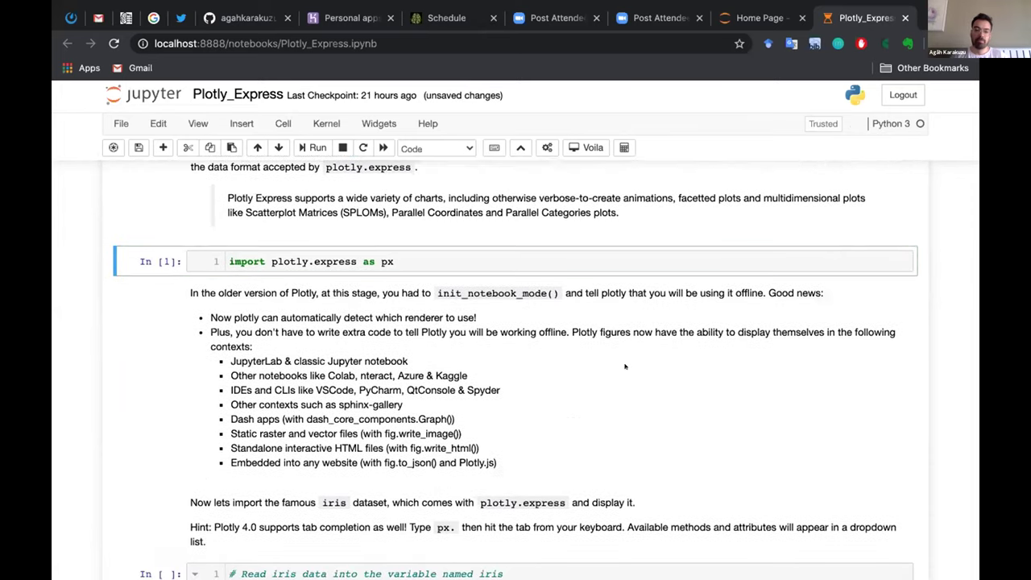
left_click(518, 493)
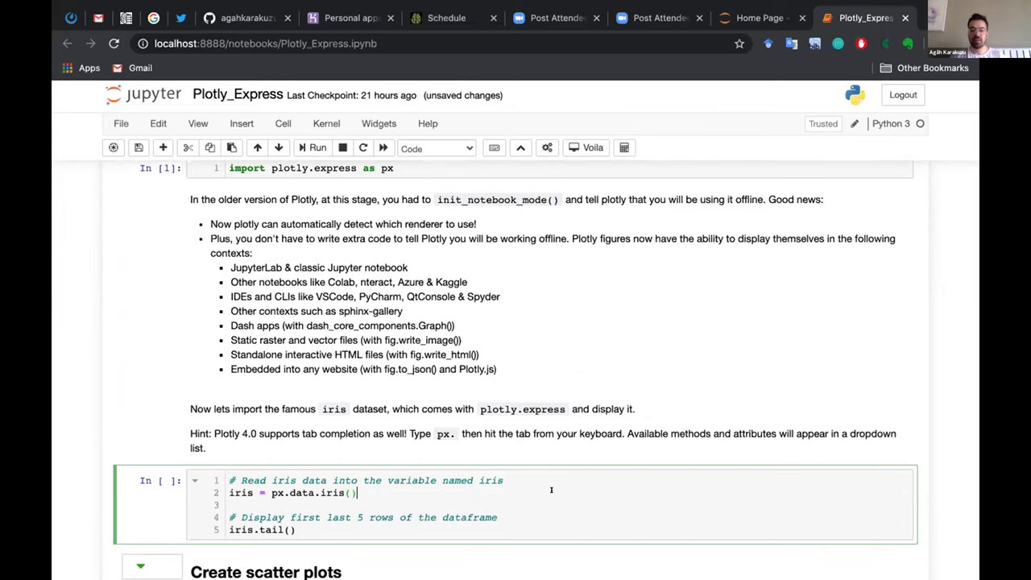
scroll(518, 493, "down", 4)
key("ctrl+Return")
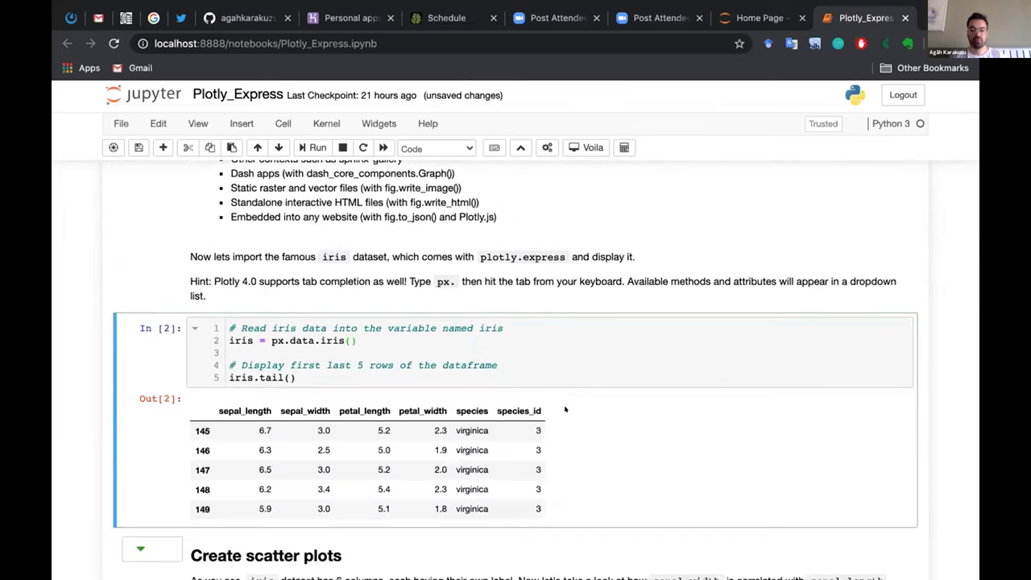
scroll(564, 410, "down", 4)
scroll(564, 403, "down", 3)
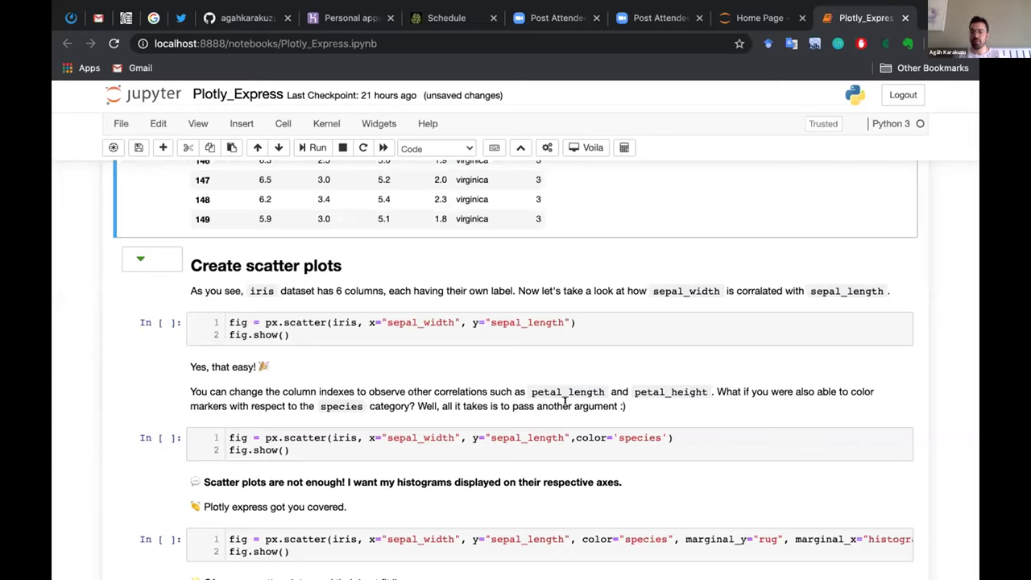
- Run the first px.scatter cell to plot iris sepal_width against sepal_length, then review it
left_click(633, 322)
key("ctrl+Return")
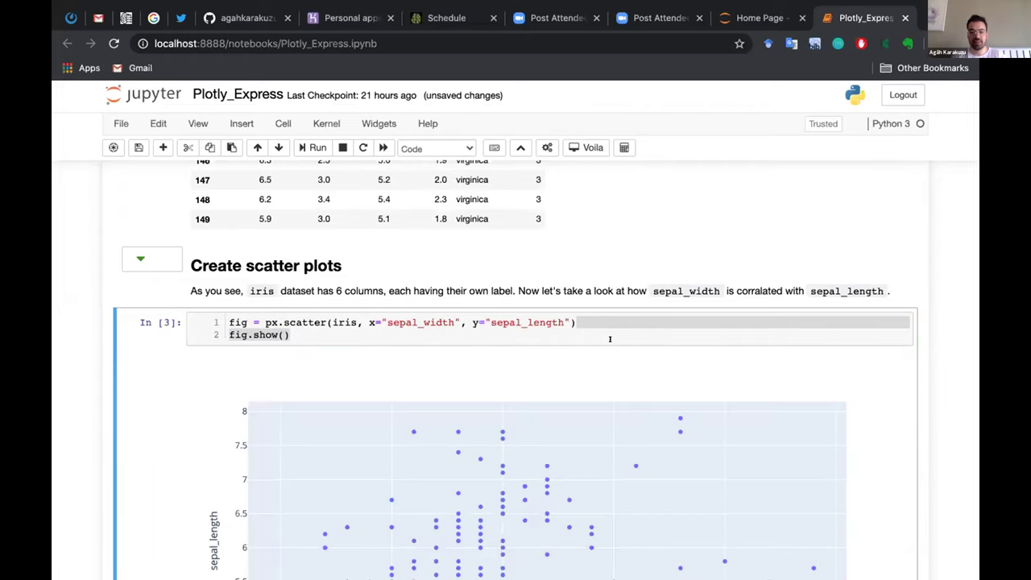
scroll(704, 281, "down", 5)
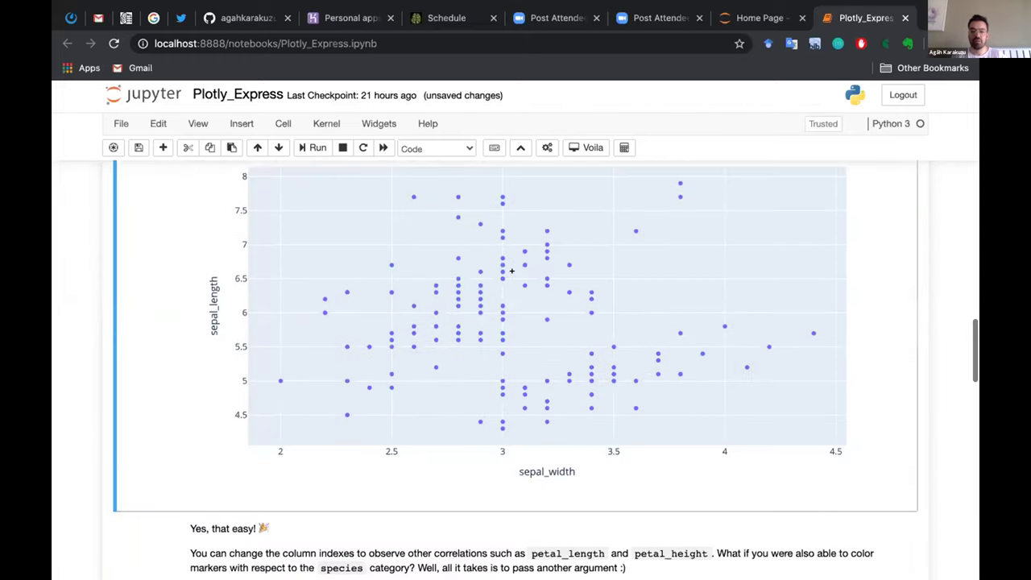
scroll(182, 339, "up", 4)
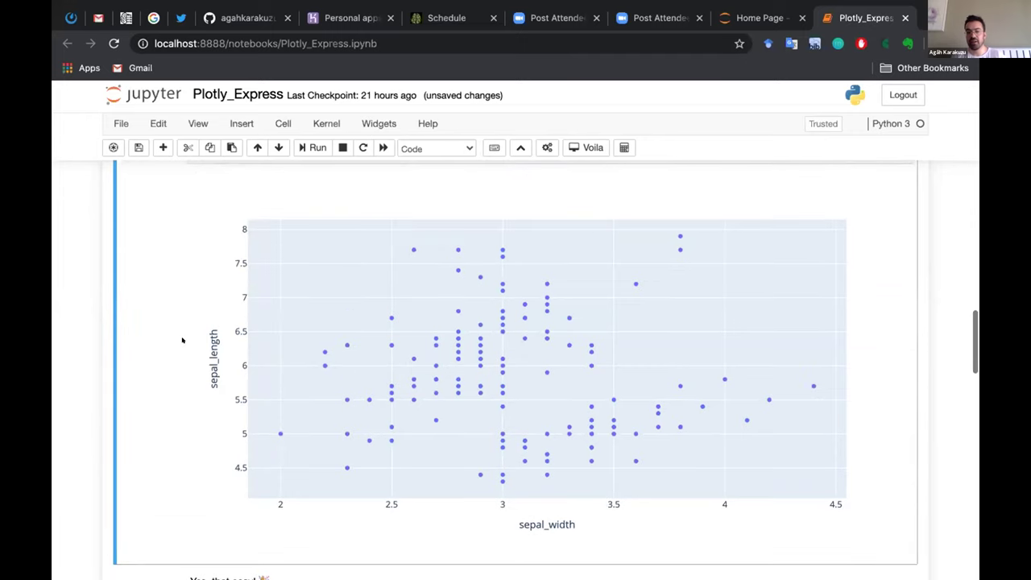
left_click(357, 256)
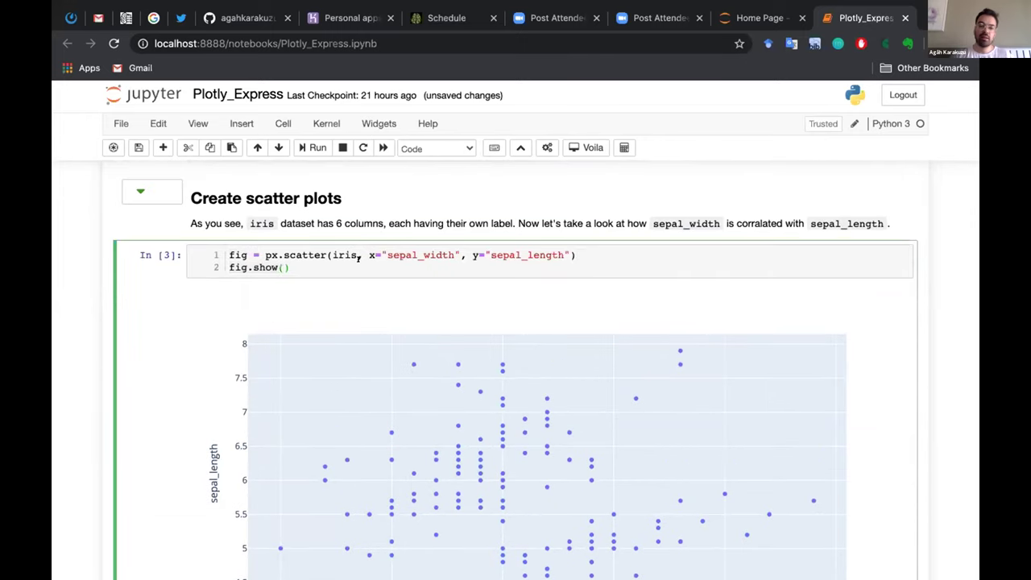
scroll(358, 258, "up", 2)
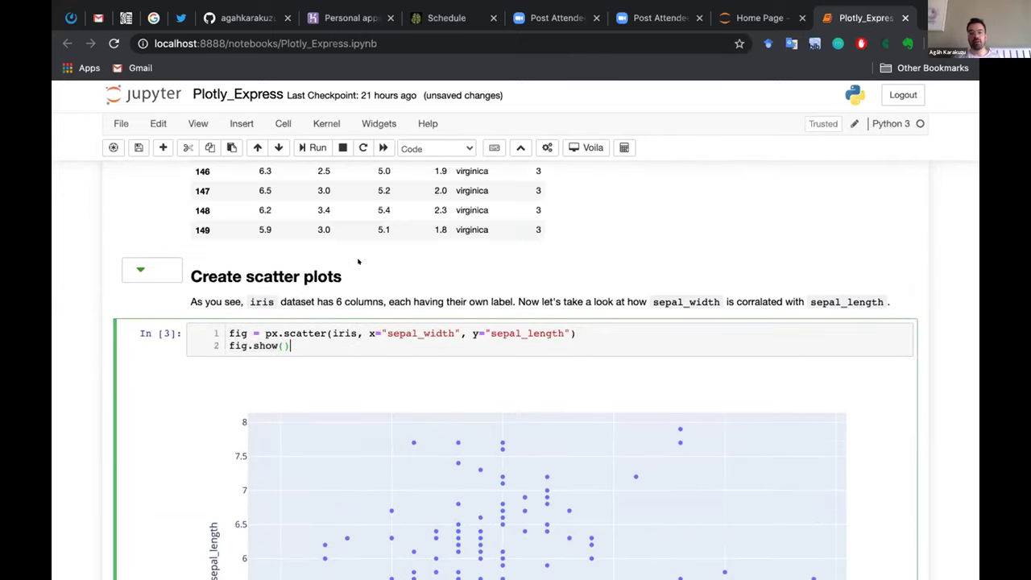
scroll(358, 261, "up", 5)
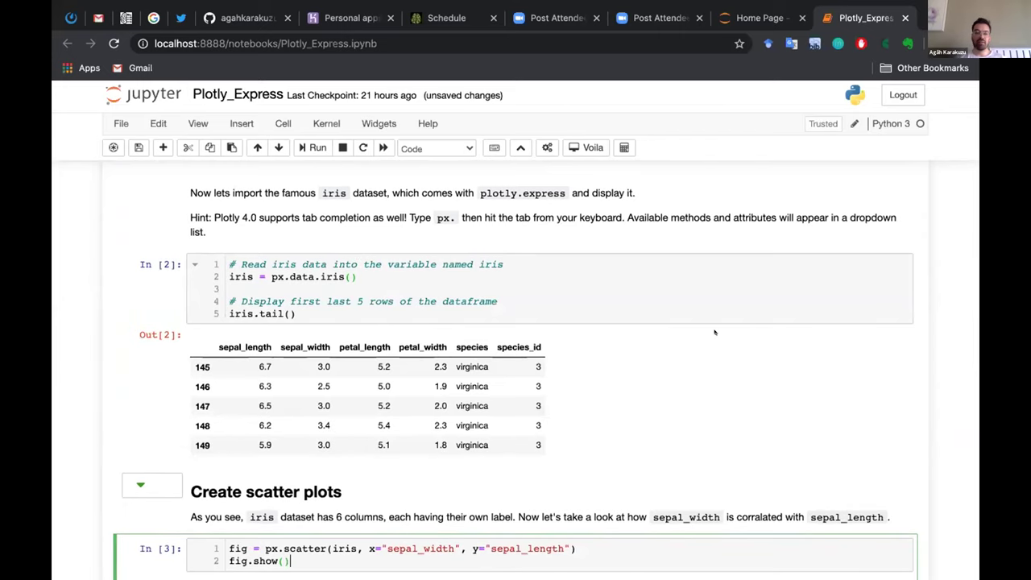
left_click(645, 294)
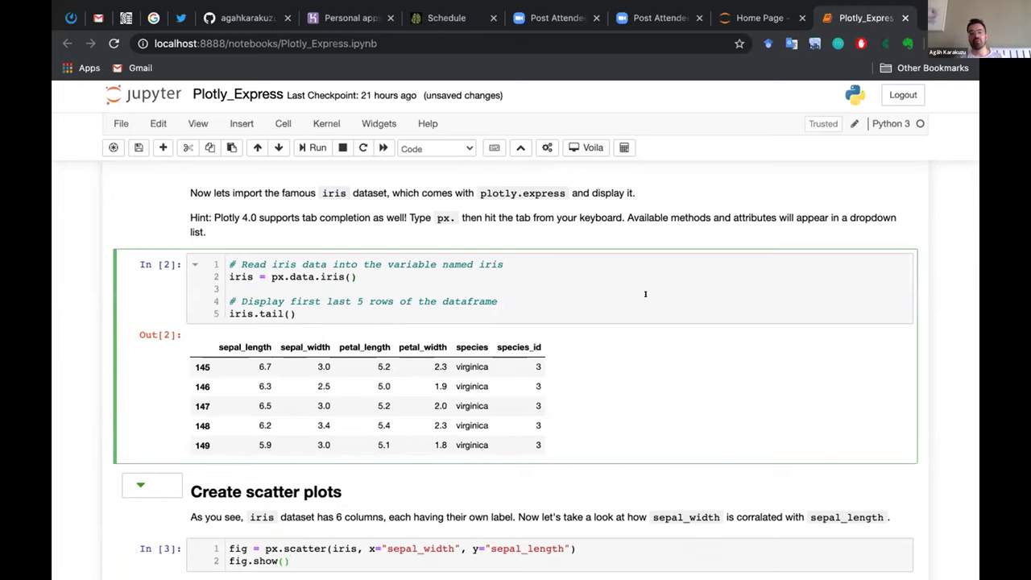
scroll(645, 294, "down", 3)
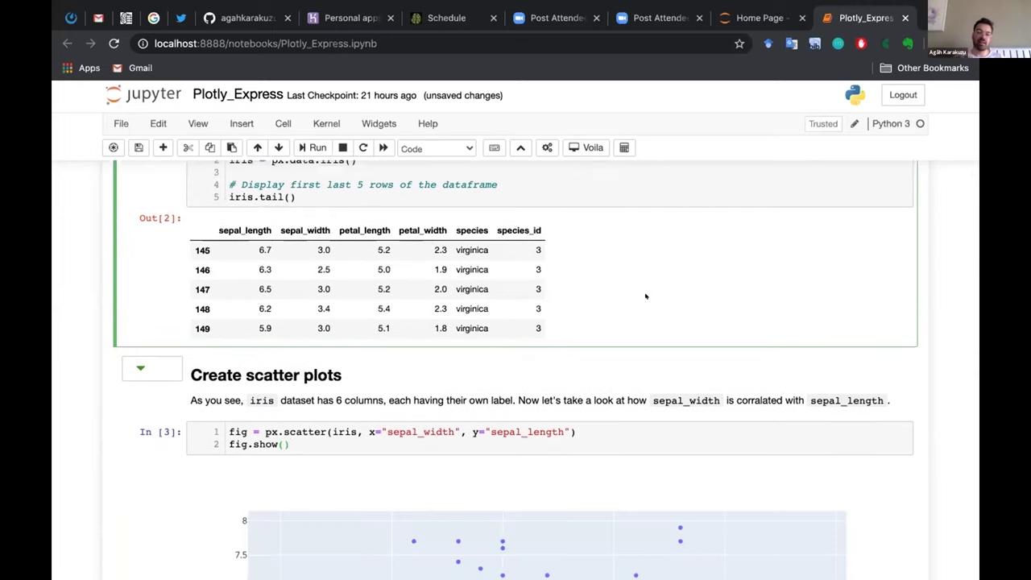
scroll(646, 297, "down", 14)
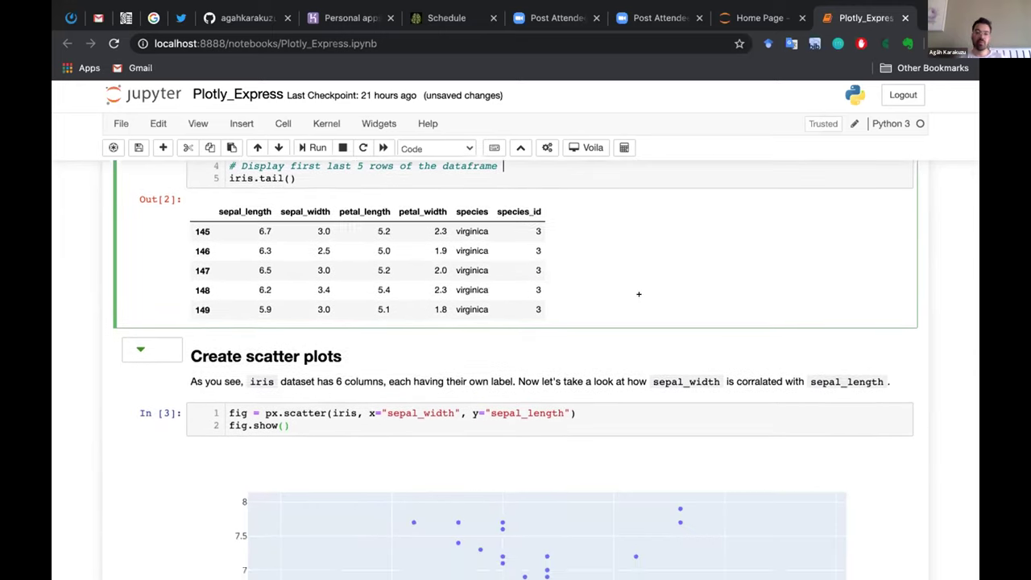
scroll(416, 329, "down", 3)
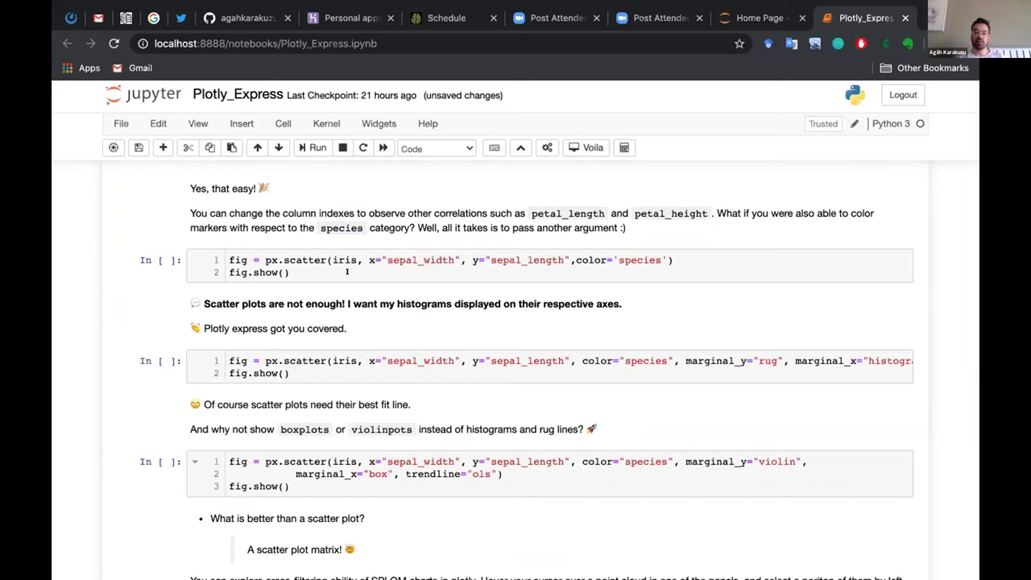
left_click(347, 271)
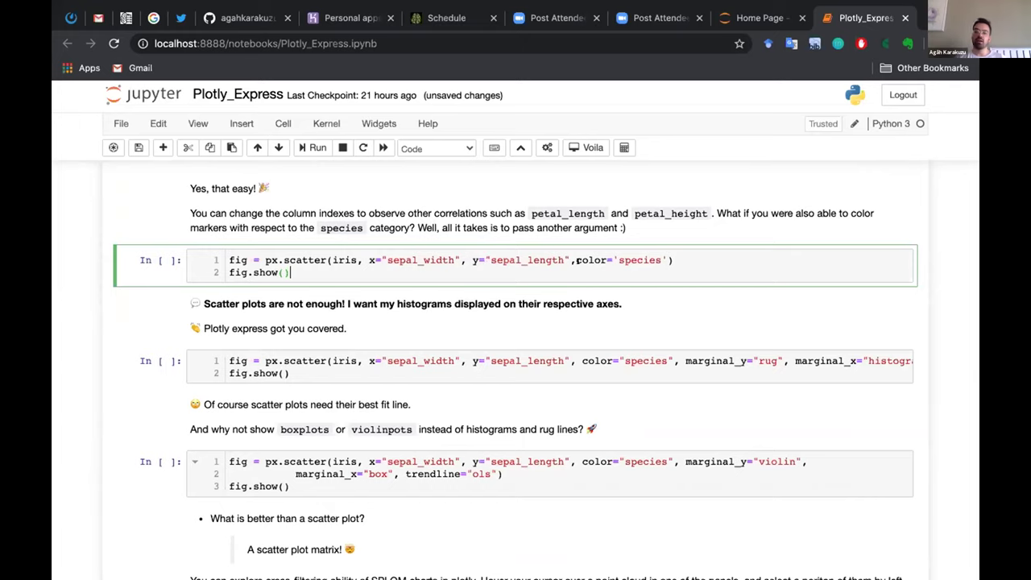
key("ctrl+Return")
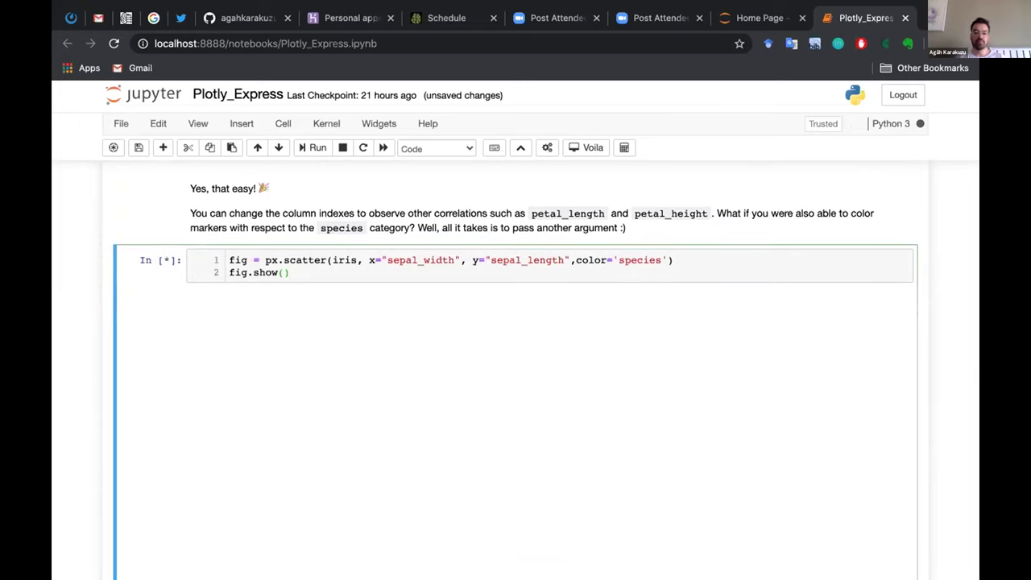
scroll(253, 309, "down", 4)
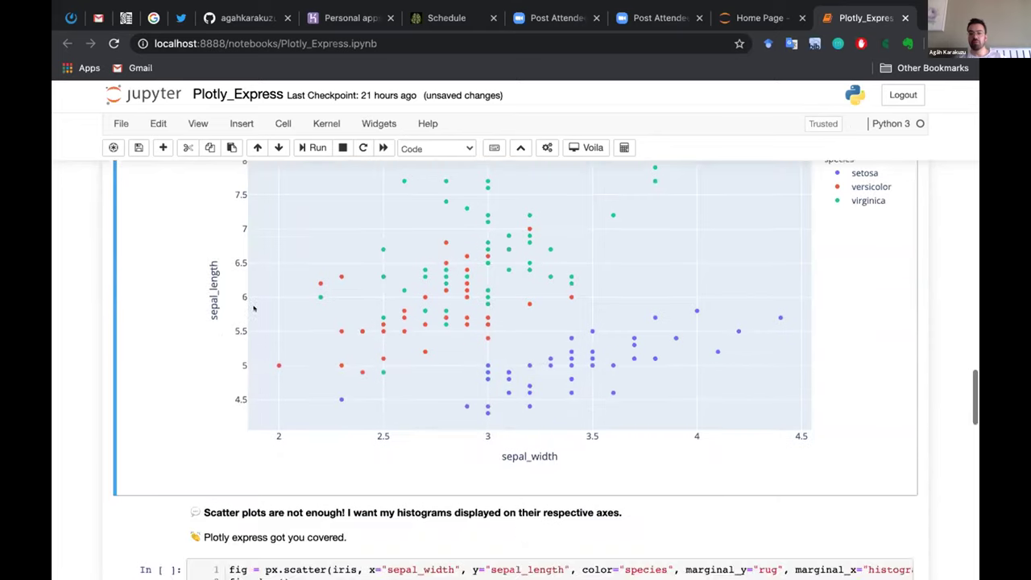
scroll(253, 308, "up", 1)
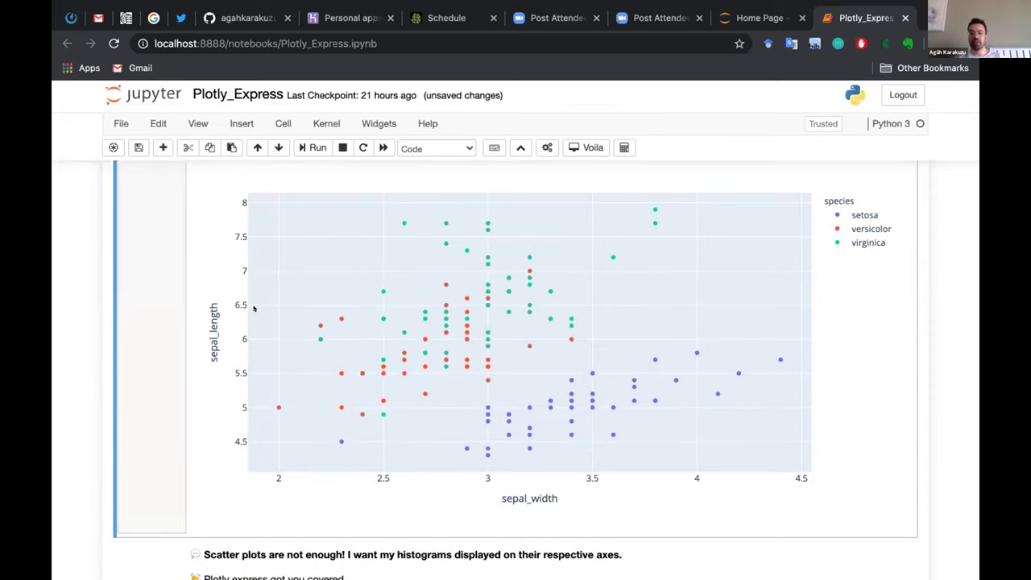
scroll(126, 343, "up", 2)
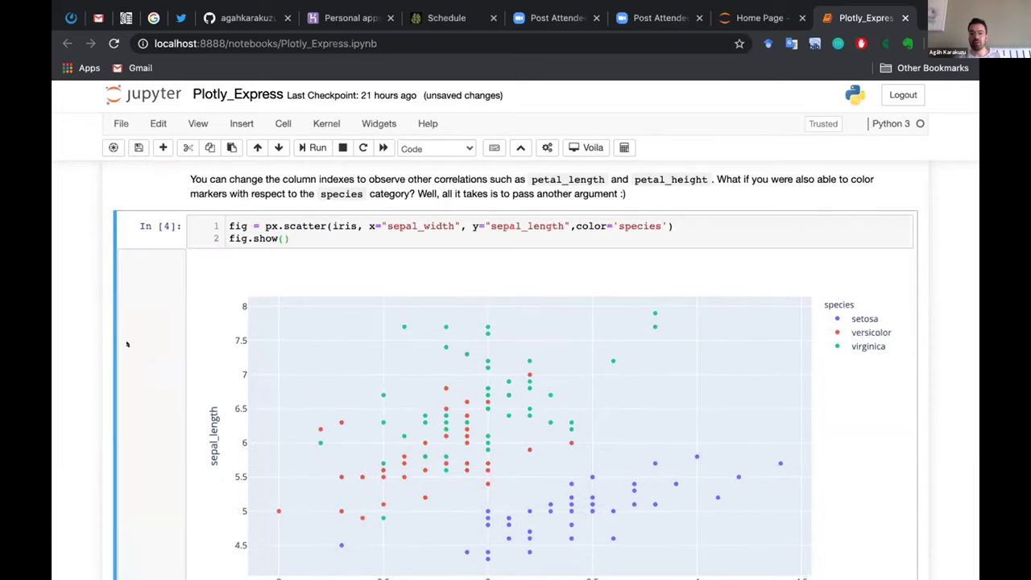
scroll(127, 344, "down", 1)
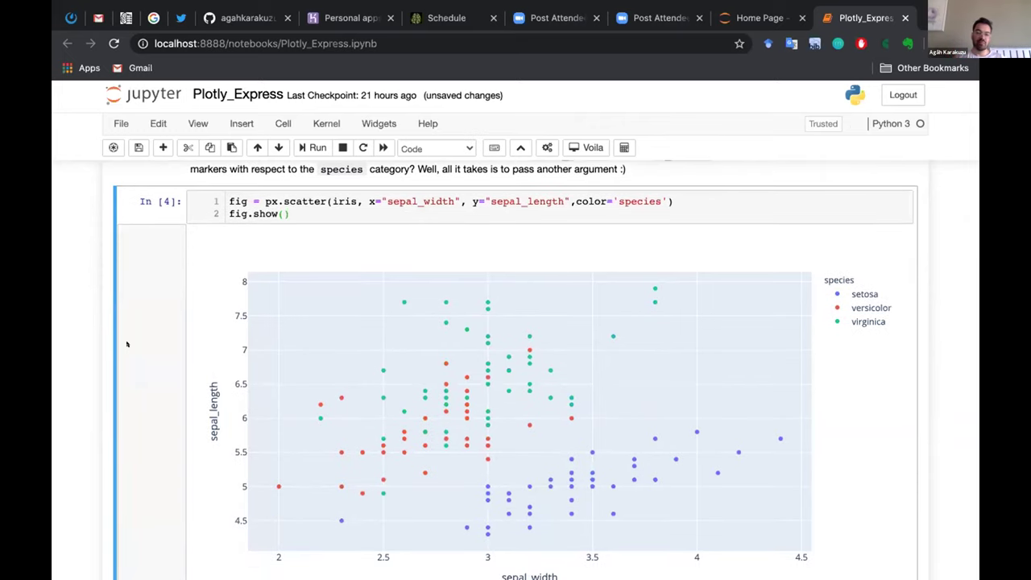
scroll(126, 344, "down", 10)
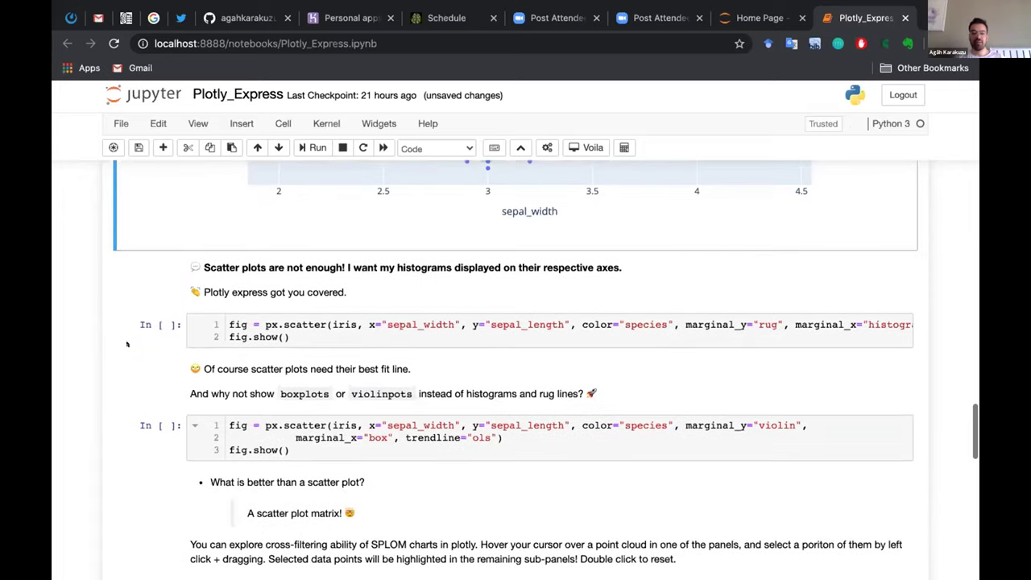
- Run the scatter cell with marginal_x='histogram' and marginal_y='rug', then inspect the plot
left_click(290, 283)
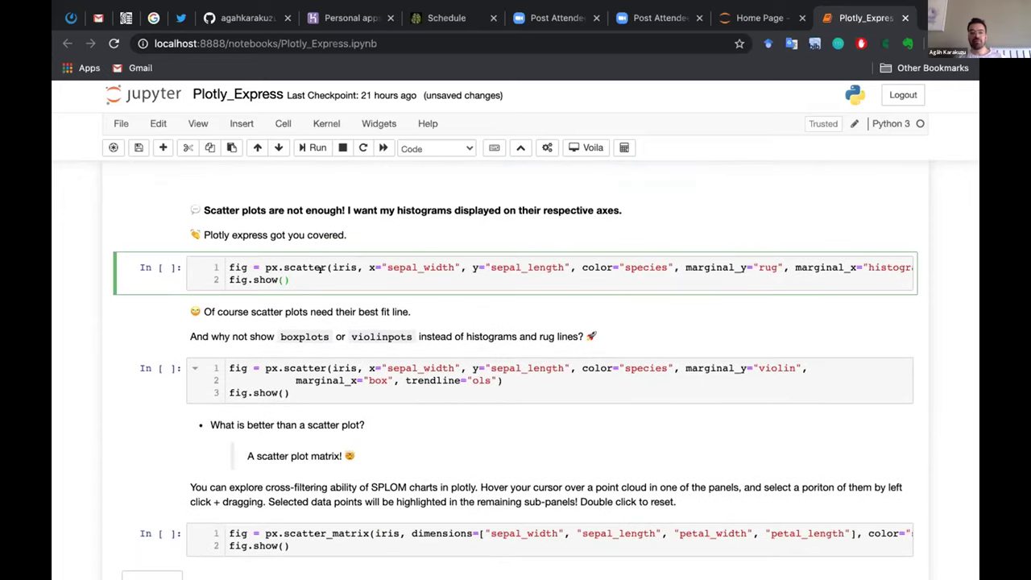
key("ctrl+Return")
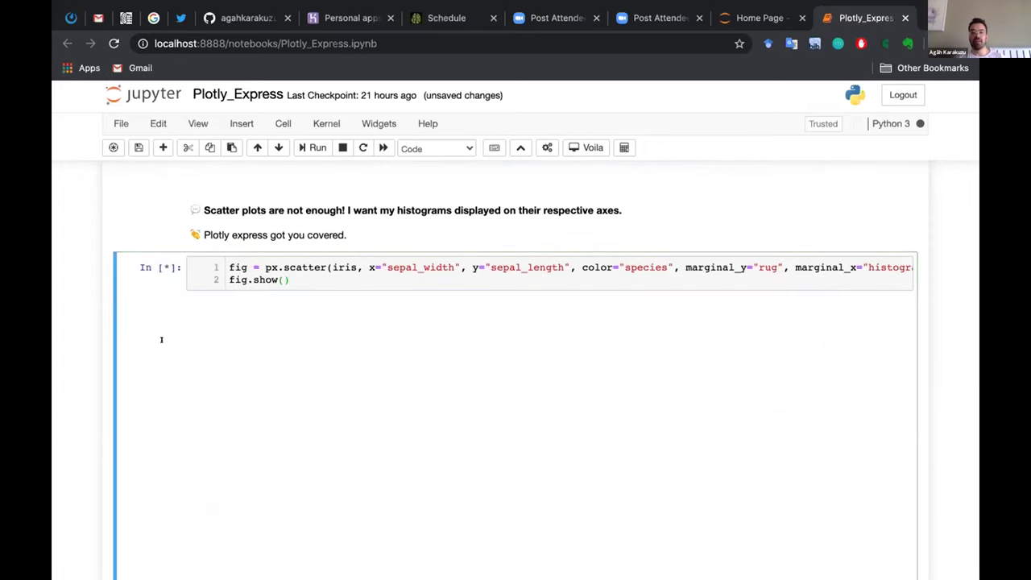
scroll(146, 354, "down", 1)
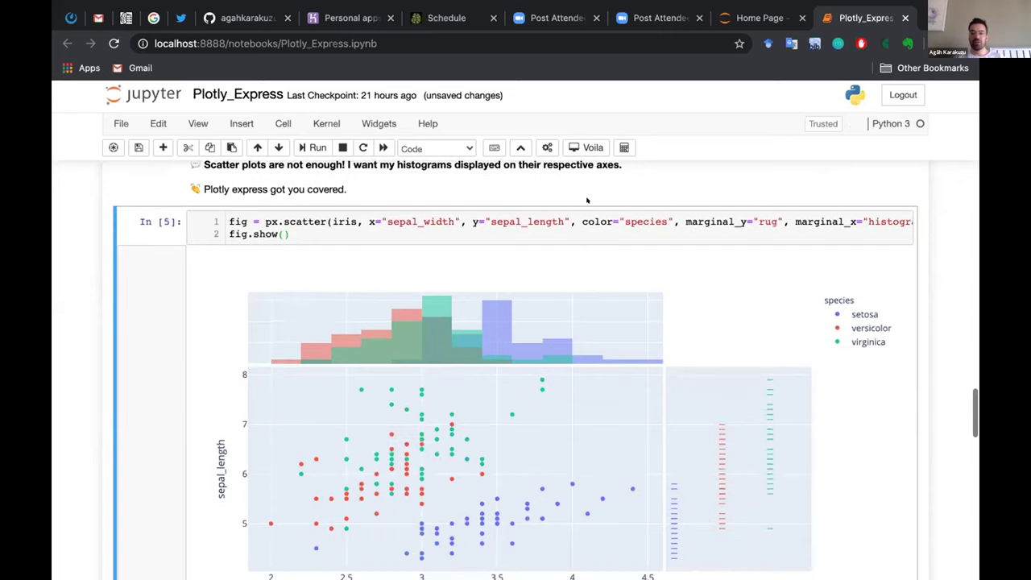
scroll(575, 212, "right", 1)
scroll(575, 212, "right", 1)
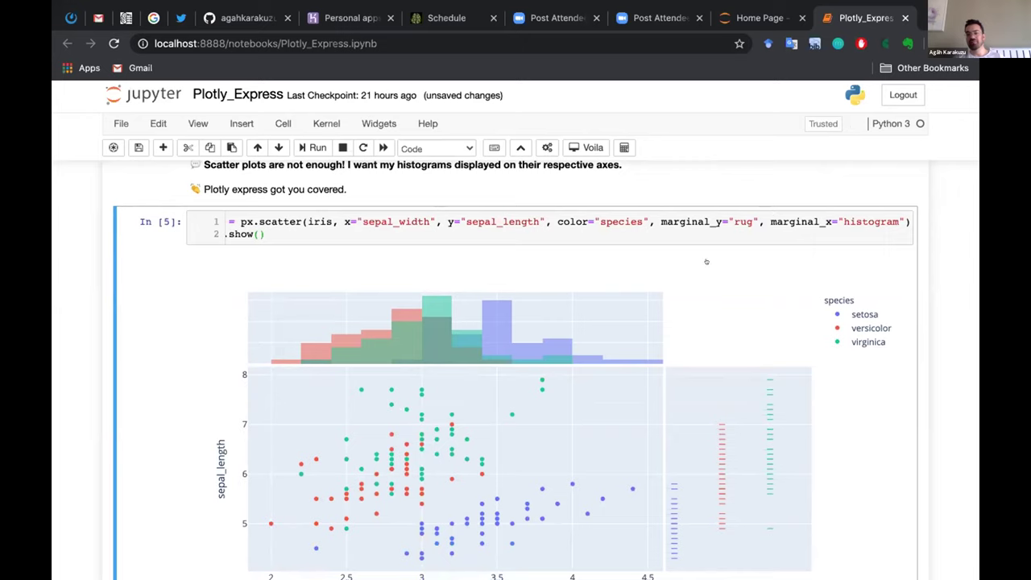
scroll(762, 305, "down", 2)
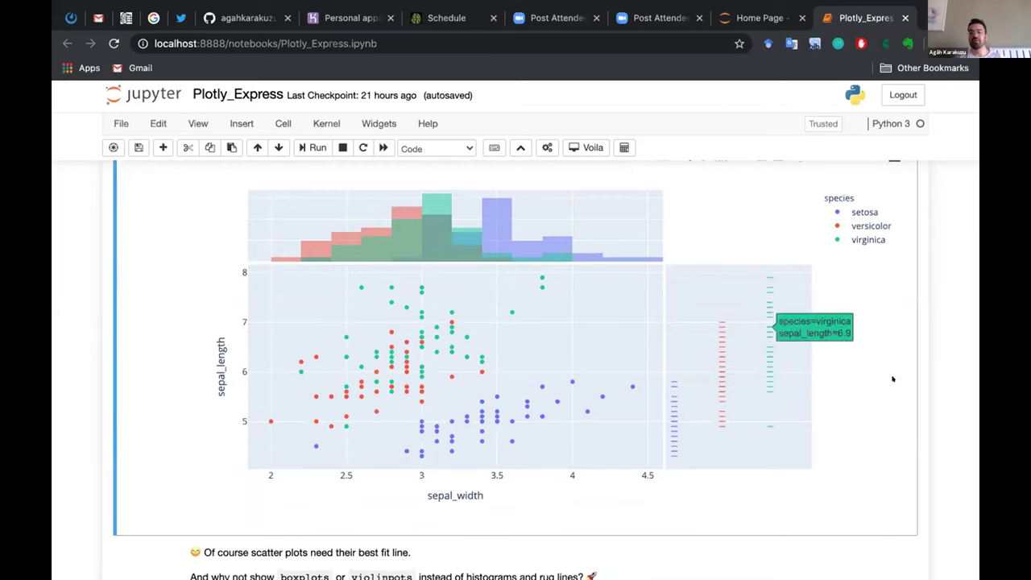
scroll(833, 379, "up", 1)
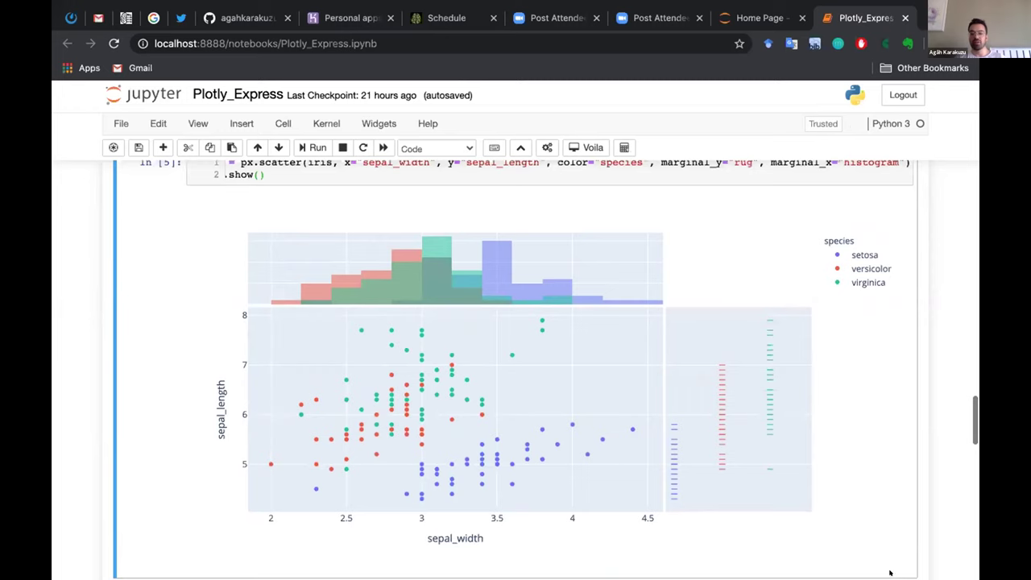
scroll(834, 424, "up", 1)
scroll(835, 424, "down", 5)
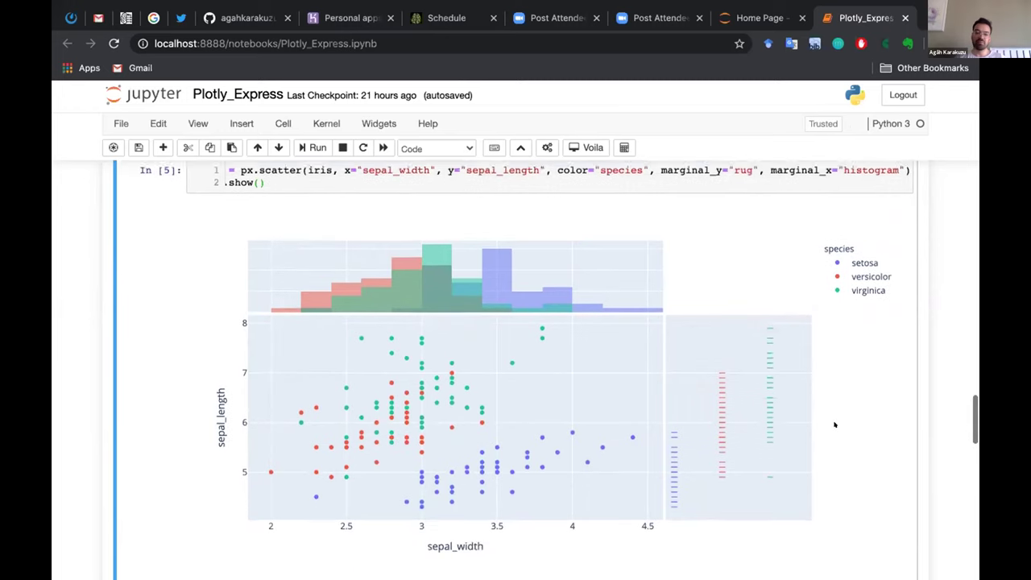
scroll(834, 425, "down", 4)
- Run the scatter cell with marginal_y='violin', marginal_x='box' and trendline='ols'
left_click(602, 351)
key("ctrl+Return")
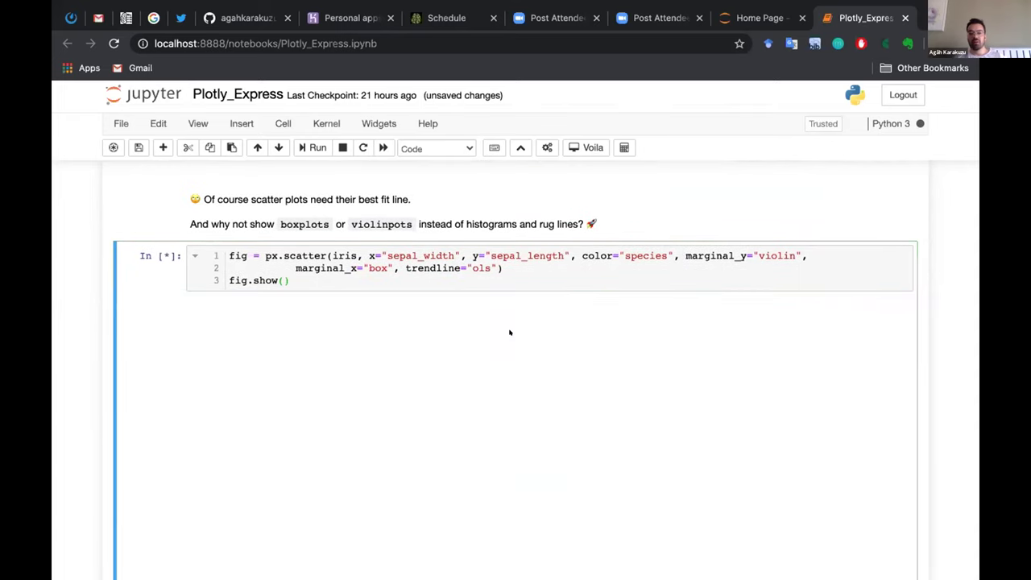
scroll(509, 332, "down", 3)
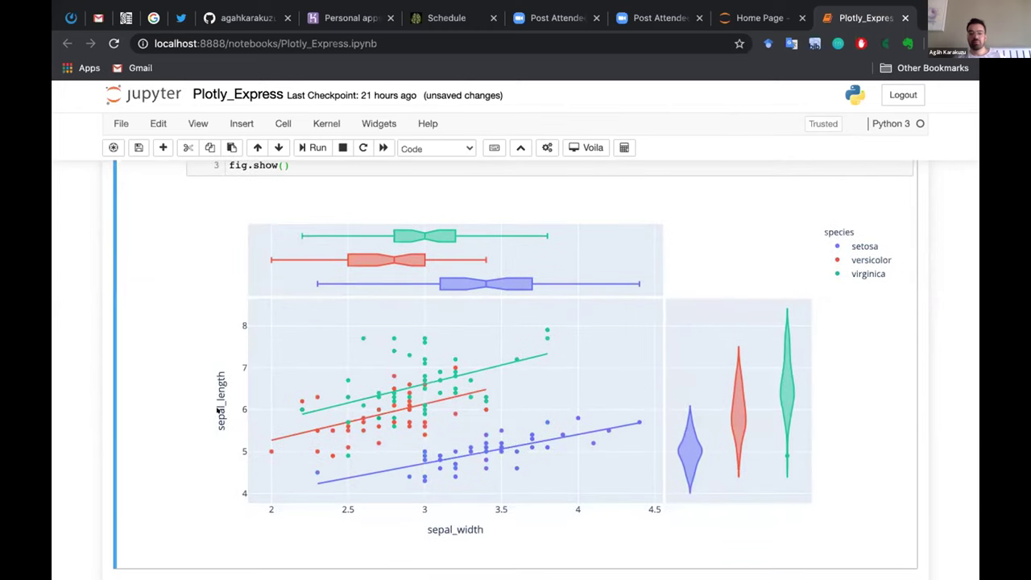
scroll(219, 410, "down", 2)
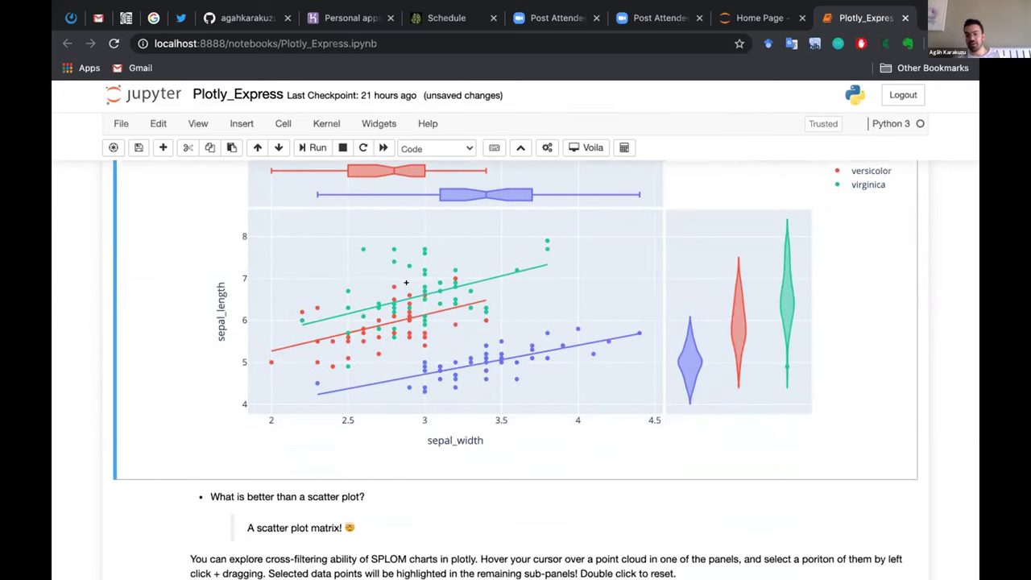
scroll(147, 377, "down", 3)
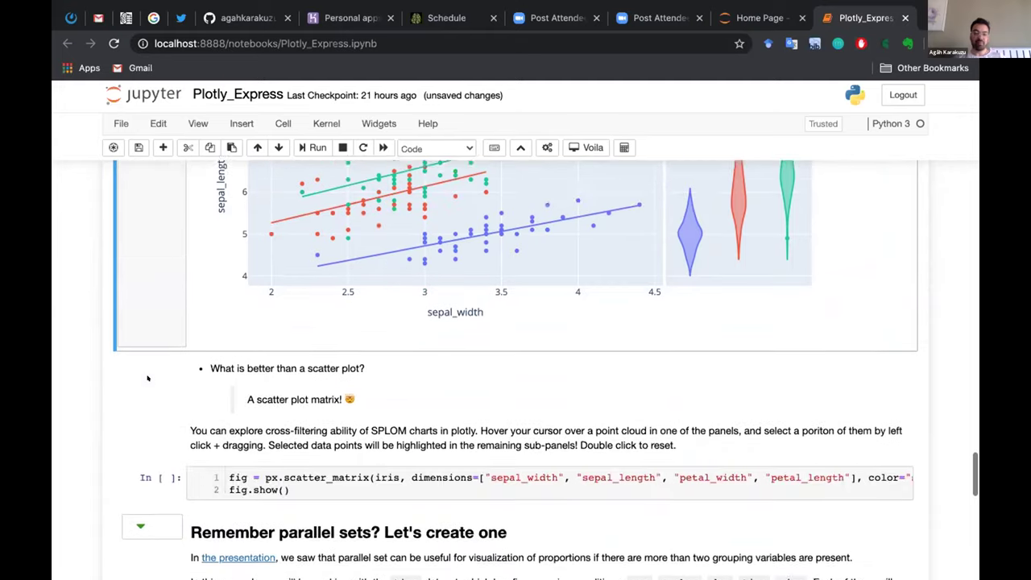
- Run the px.scatter_matrix cell for a species-coloured 4×4 matrix of sepal and petal measures
left_click(415, 399)
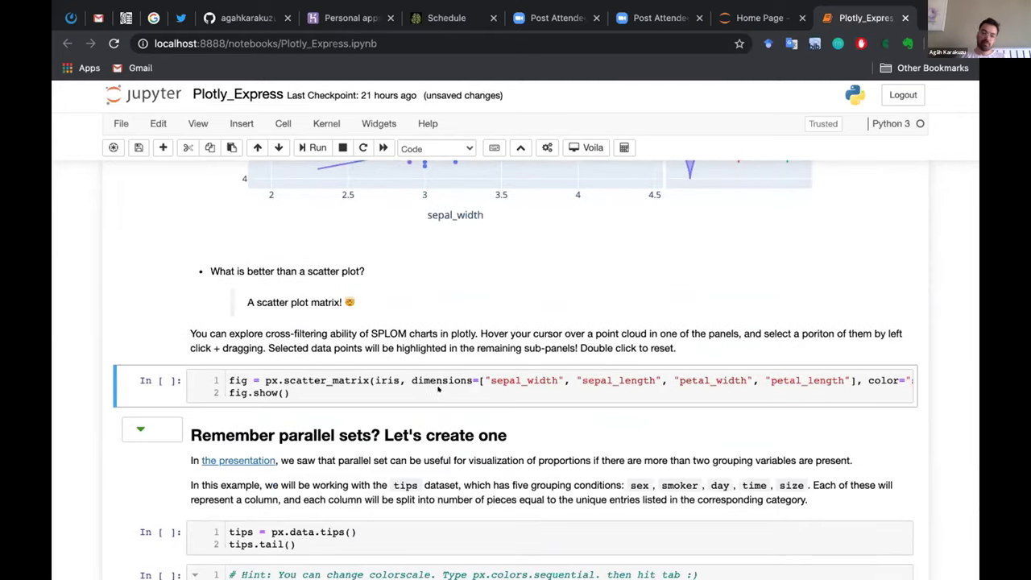
left_click(438, 389)
key("ctrl+Return")
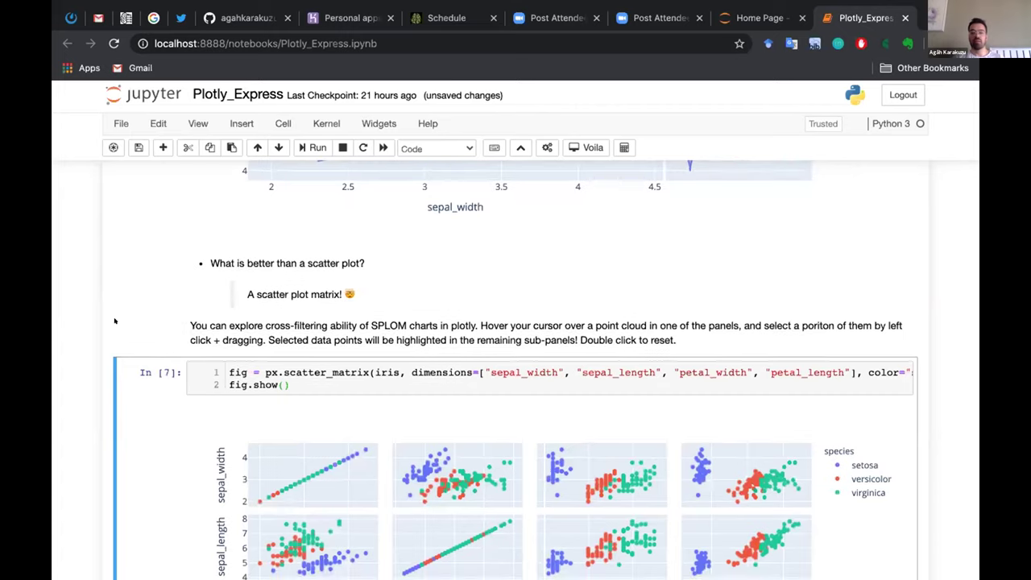
scroll(115, 320, "down", 3)
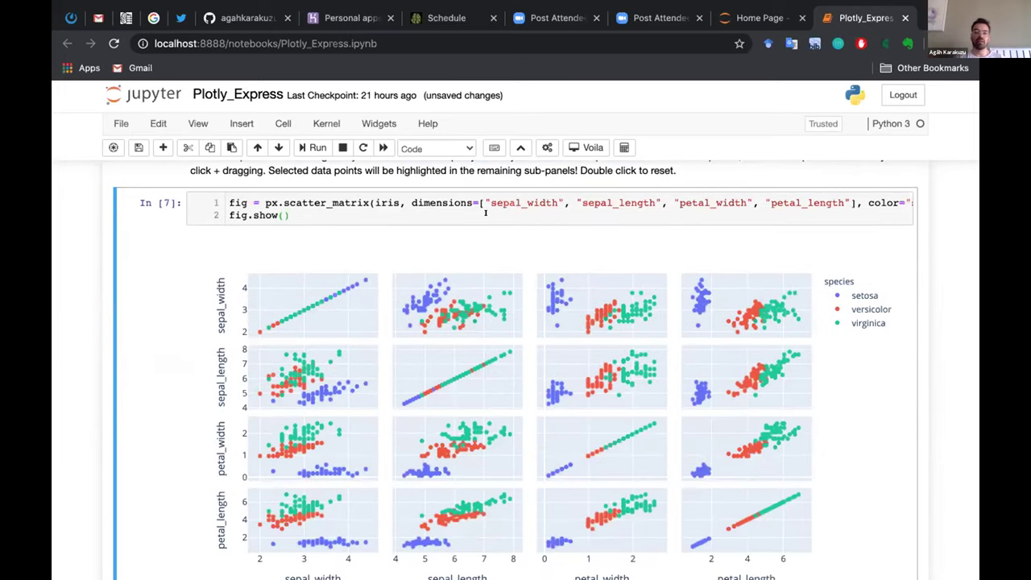
scroll(486, 213, "right", 3)
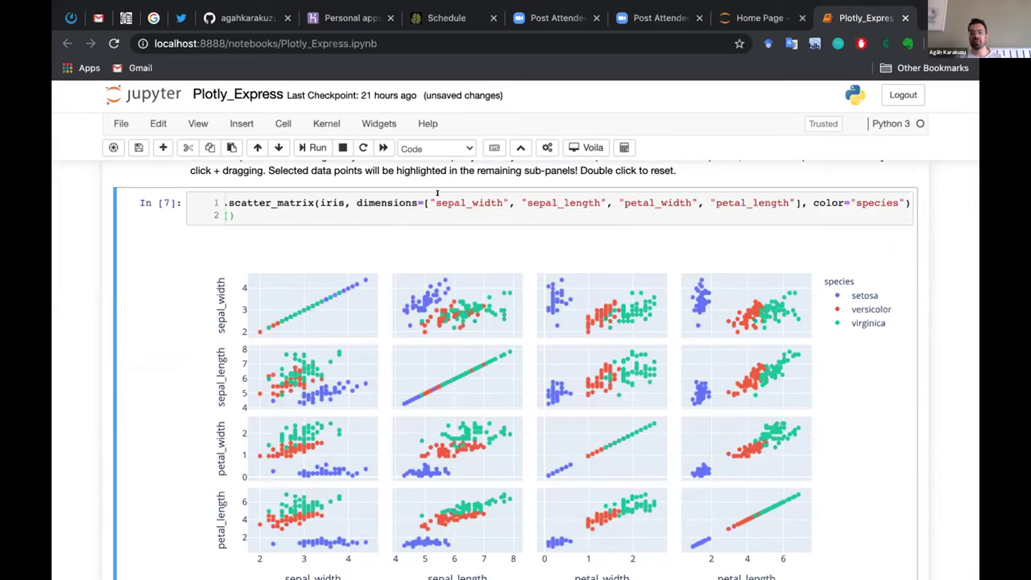
left_click(788, 211)
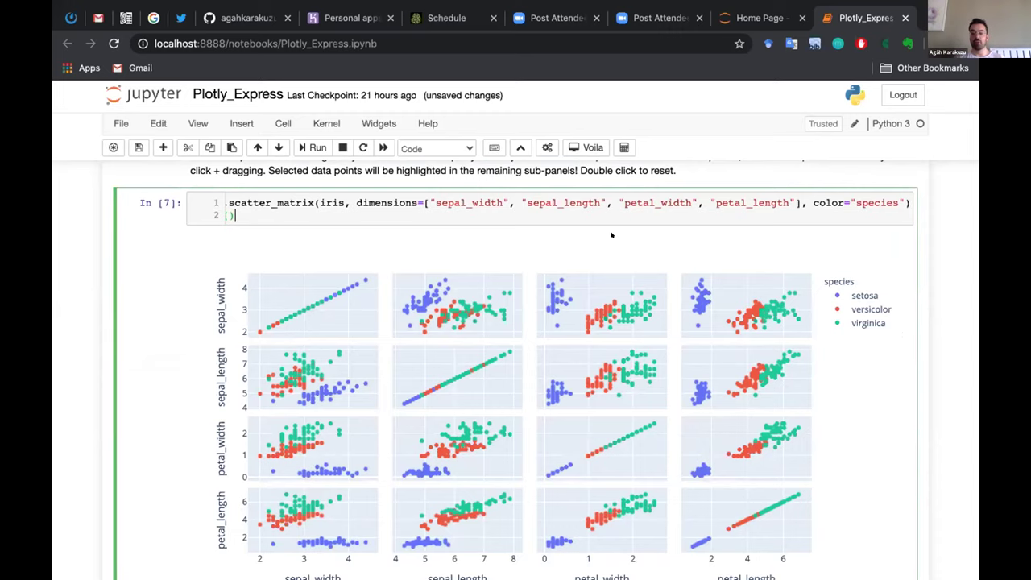
scroll(160, 350, "down", 5)
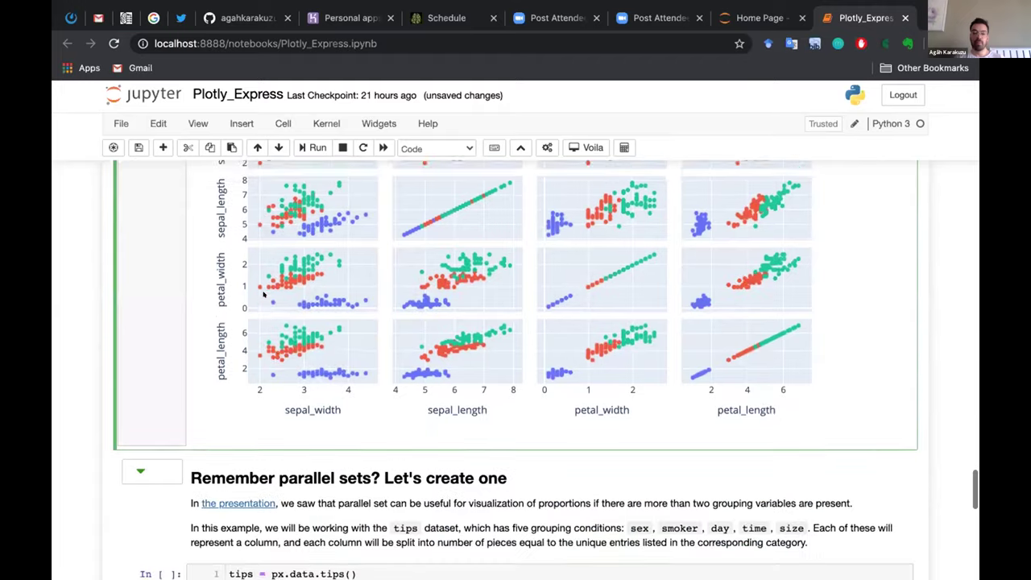
- Run tips = px.data.tips() to display rows 239–243 of the tips data
scroll(161, 350, "down", 1)
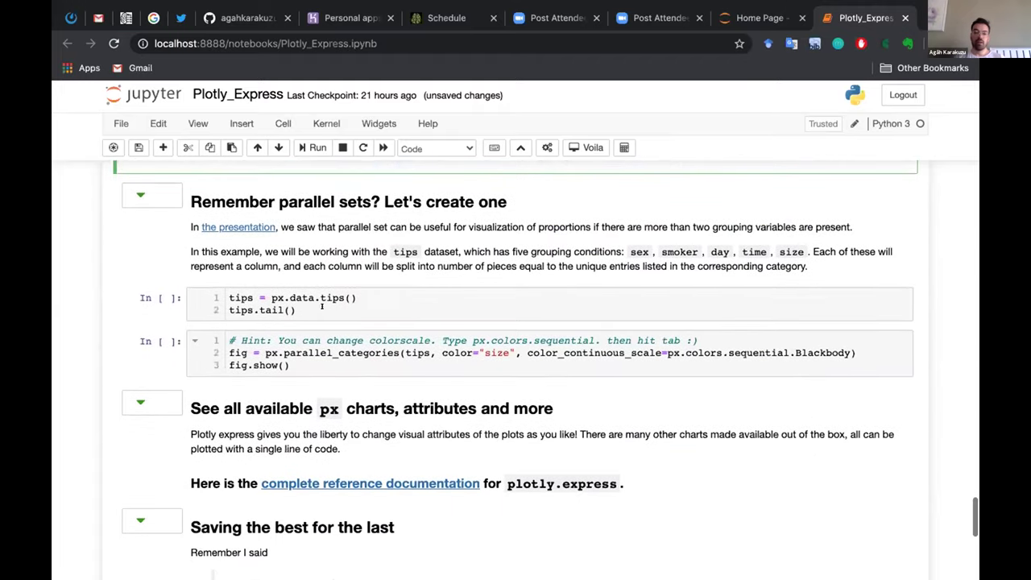
left_click(411, 306)
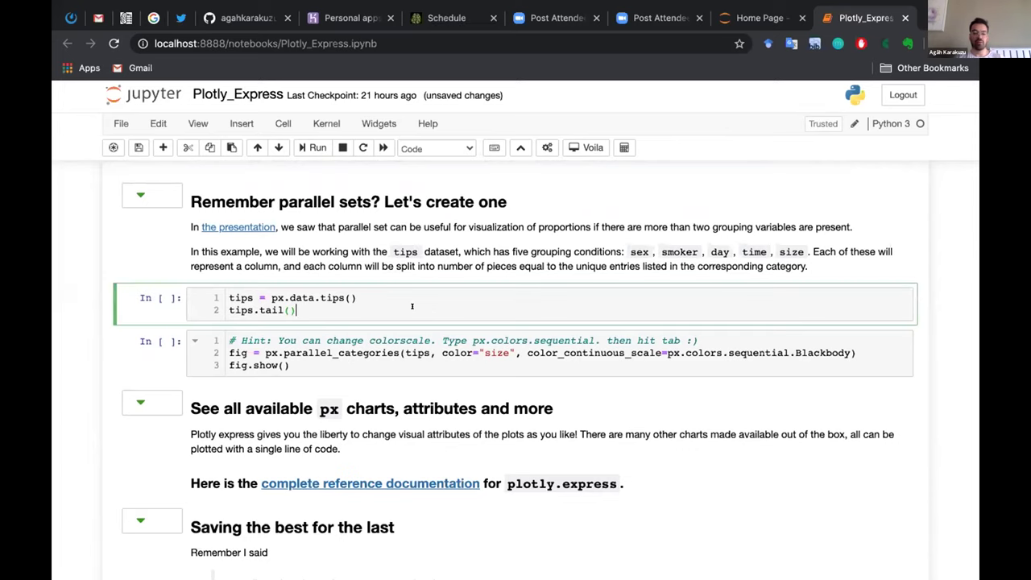
key("shift+Return")
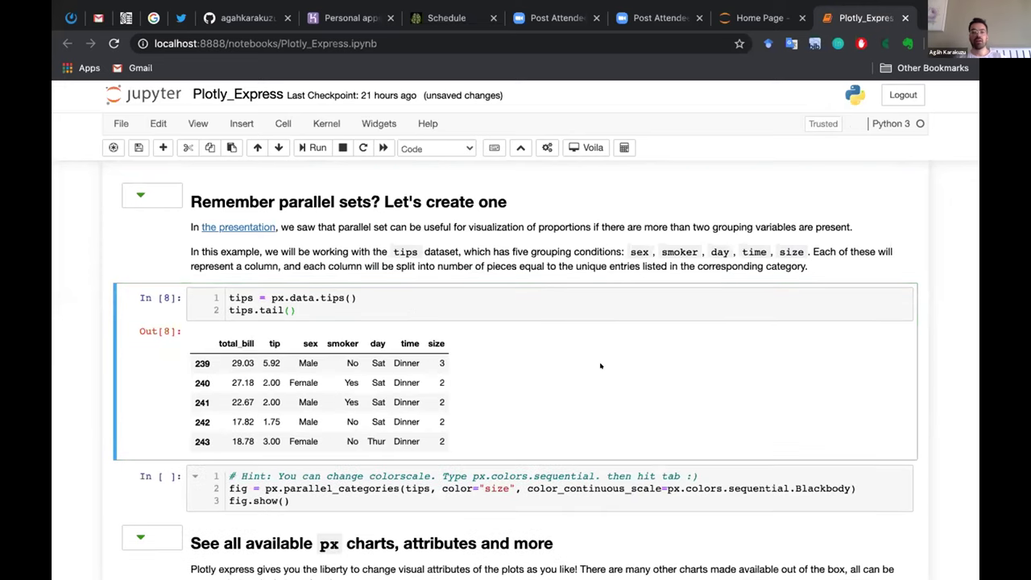
scroll(600, 366, "down", 2)
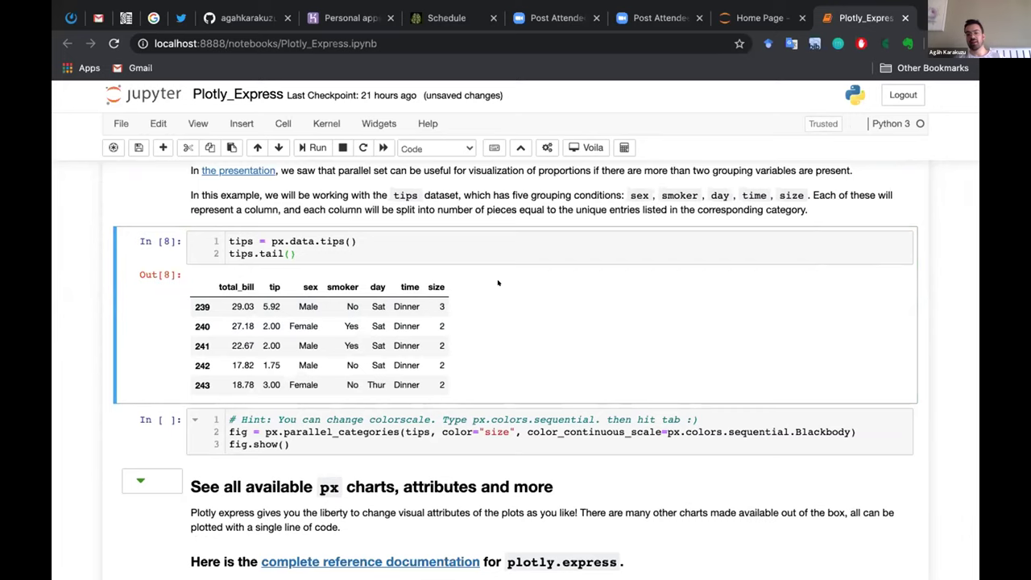
scroll(497, 282, "down", 2)
left_click(496, 396)
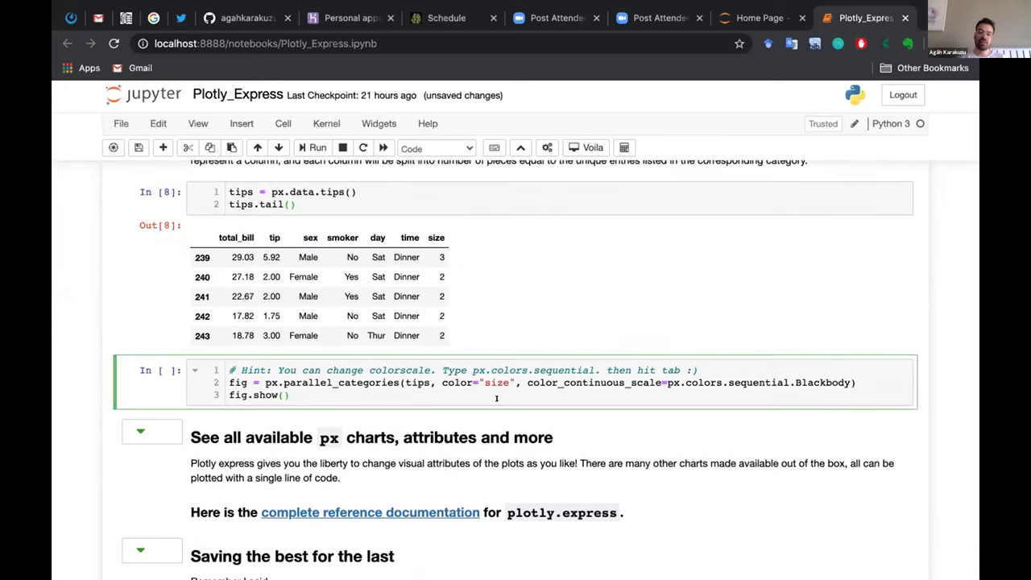
scroll(492, 393, "down", 2)
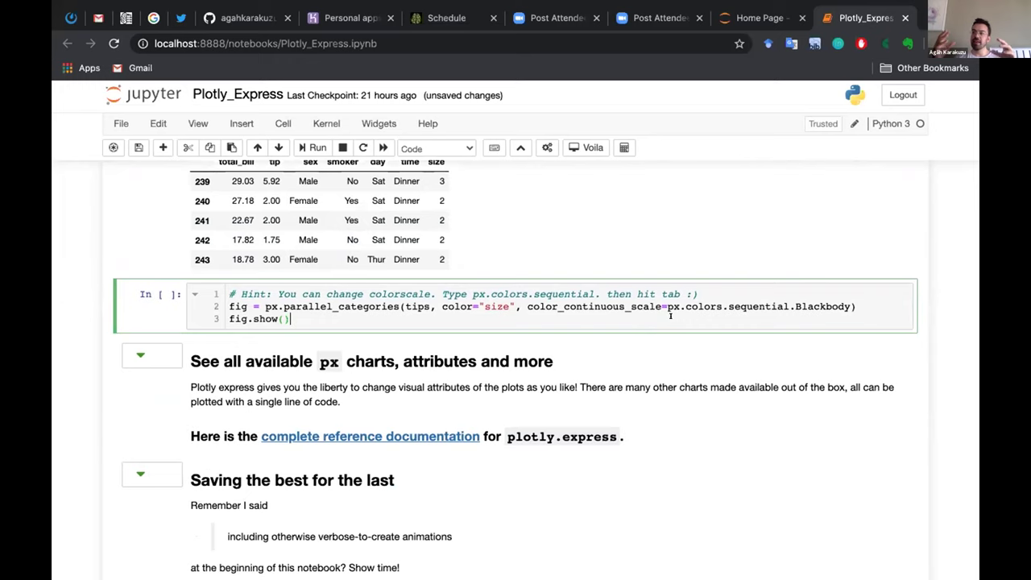
- Run the px.parallel_categories cell for tips by sex, smoker, day, time and size, highlighting a ribbon
key("shift+Return")
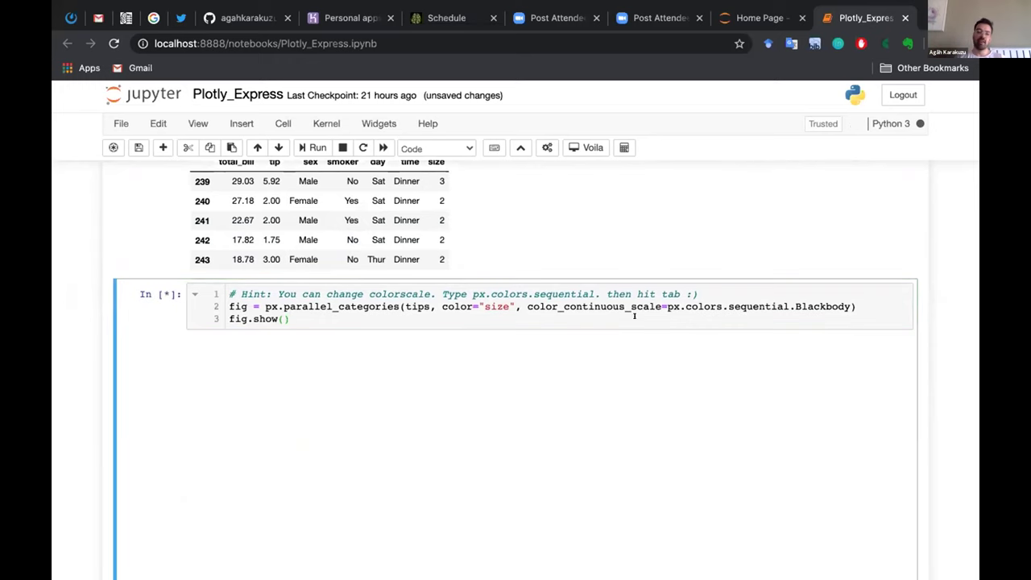
scroll(147, 365, "down", 2)
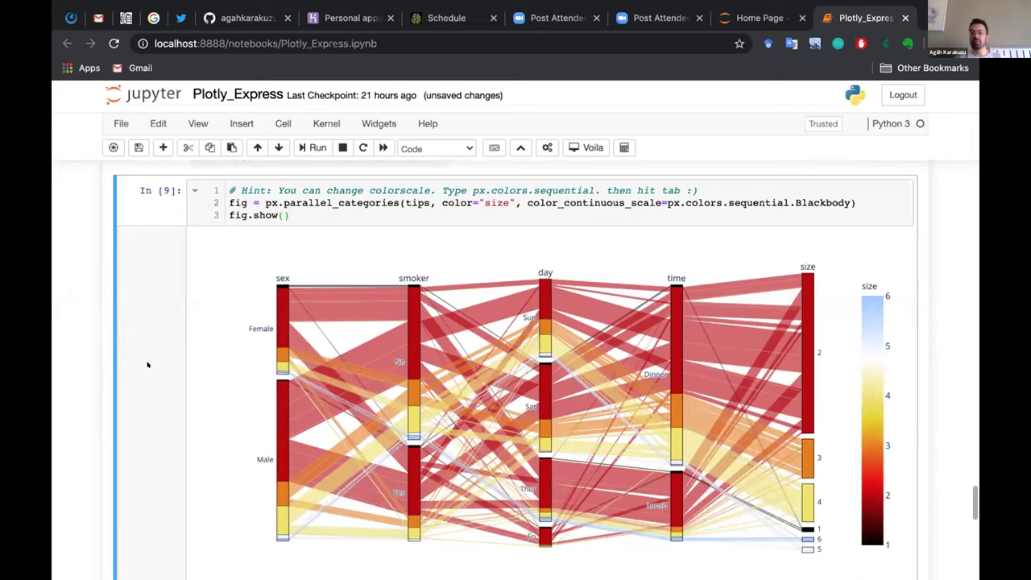
left_click_drag(338, 309, 341, 312)
left_click(316, 312)
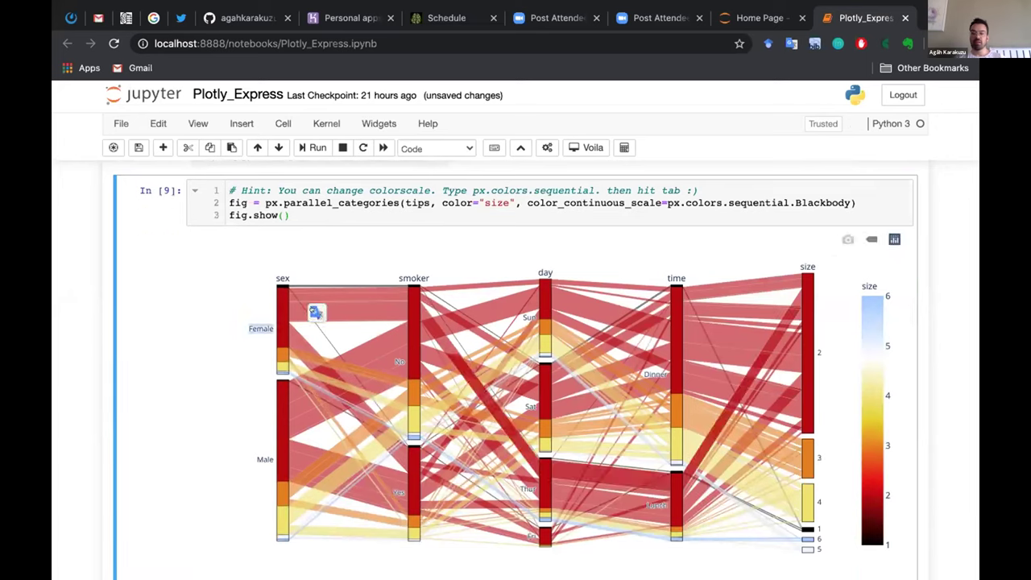
scroll(161, 354, "down", 2)
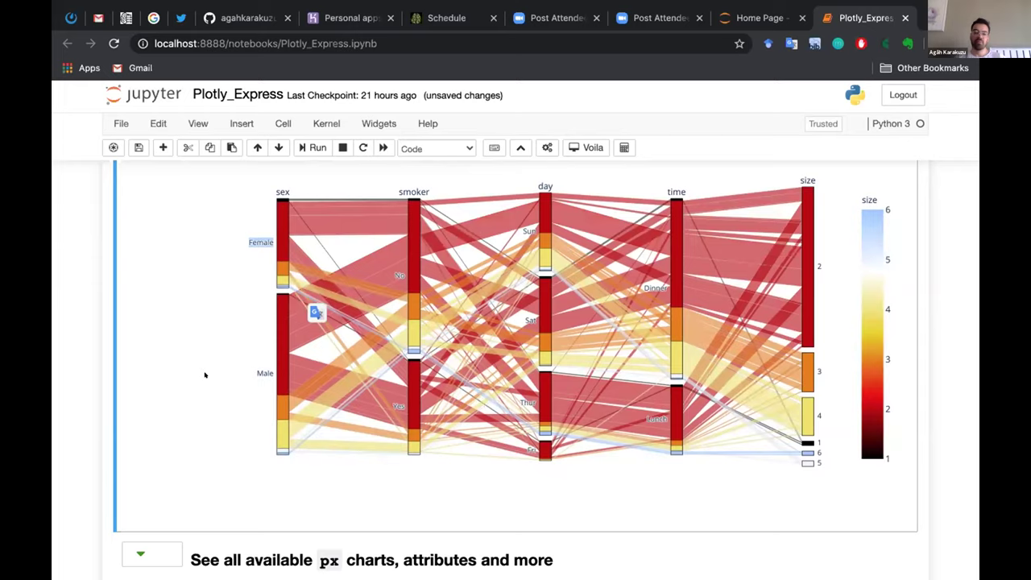
scroll(205, 373, "down", 4)
scroll(205, 373, "down", 3)
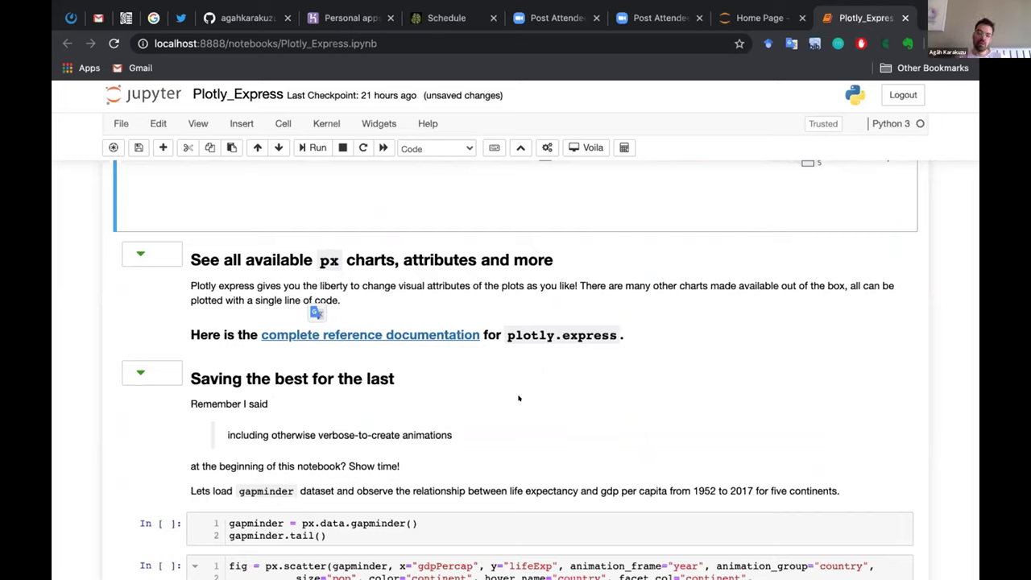
- Run gapminder = px.data.gapminder() to show tail rows 1699–1703, then select the animated scatter cell
key("shift+Return")
key("shift+Return")
key("shift+Return")
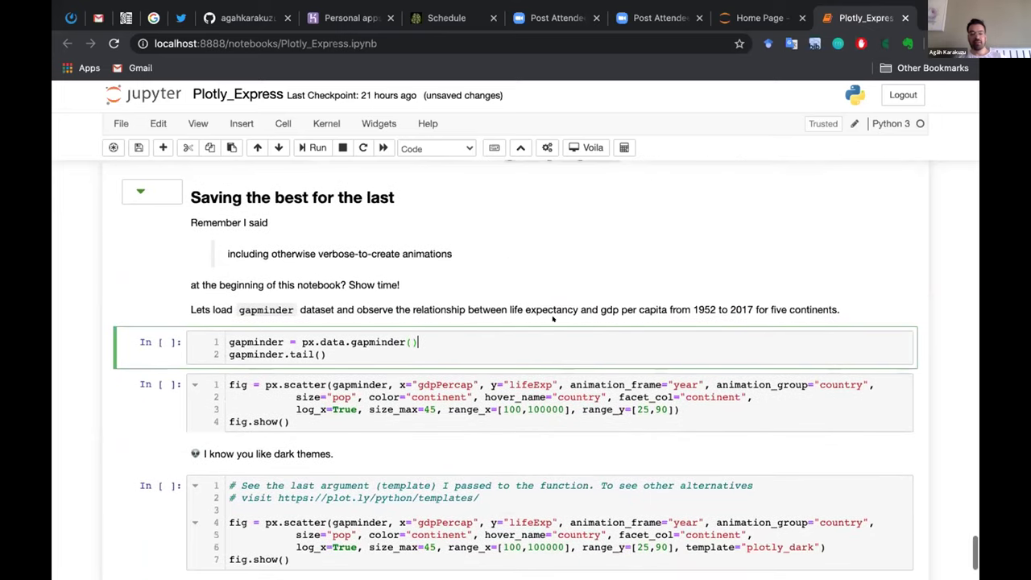
key("ctrl+Return")
scroll(516, 368, "down", 1)
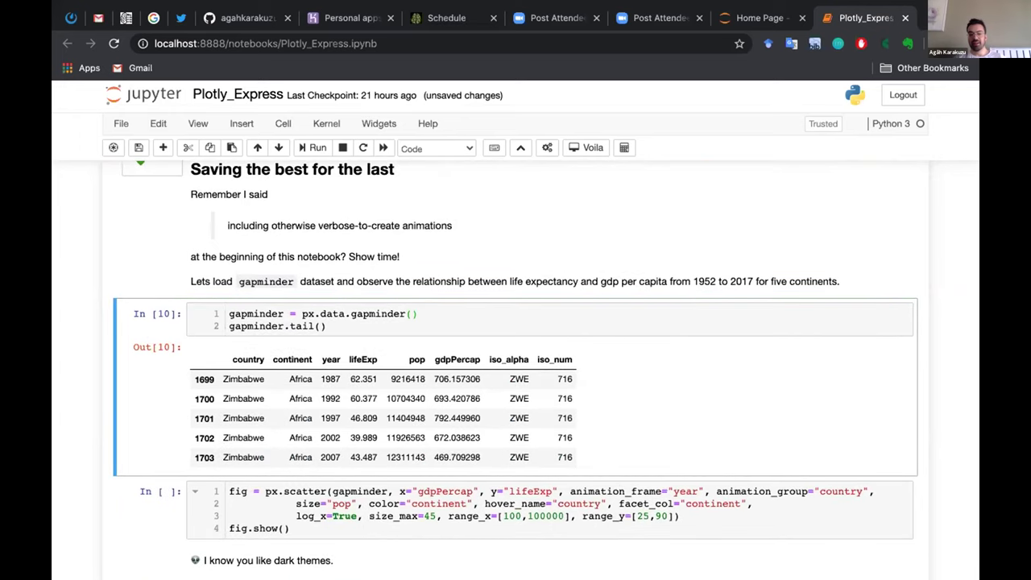
scroll(451, 456, "down", 1)
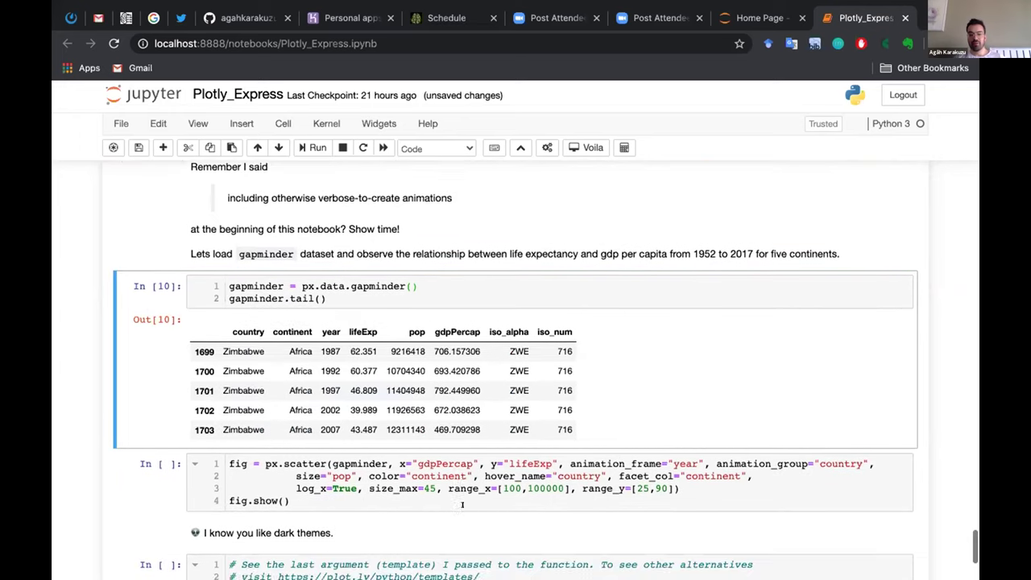
scroll(369, 199, "down", 2)
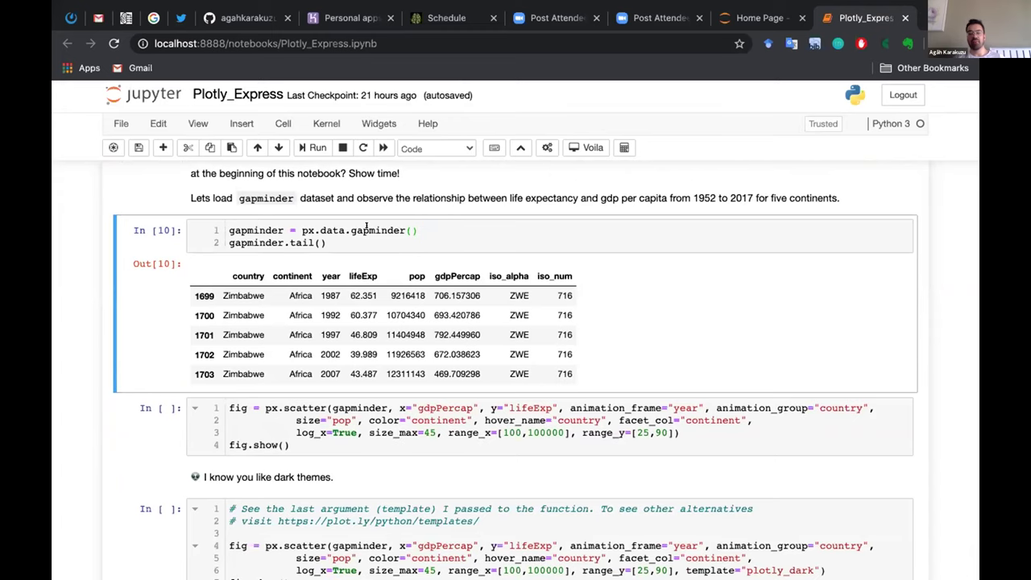
scroll(393, 366, "down", 2)
left_click(393, 367)
- Run the px.scatter cell to animate the continent-faceted gapminder bubble chart from 1952 to 2007
key("ctrl+Return")
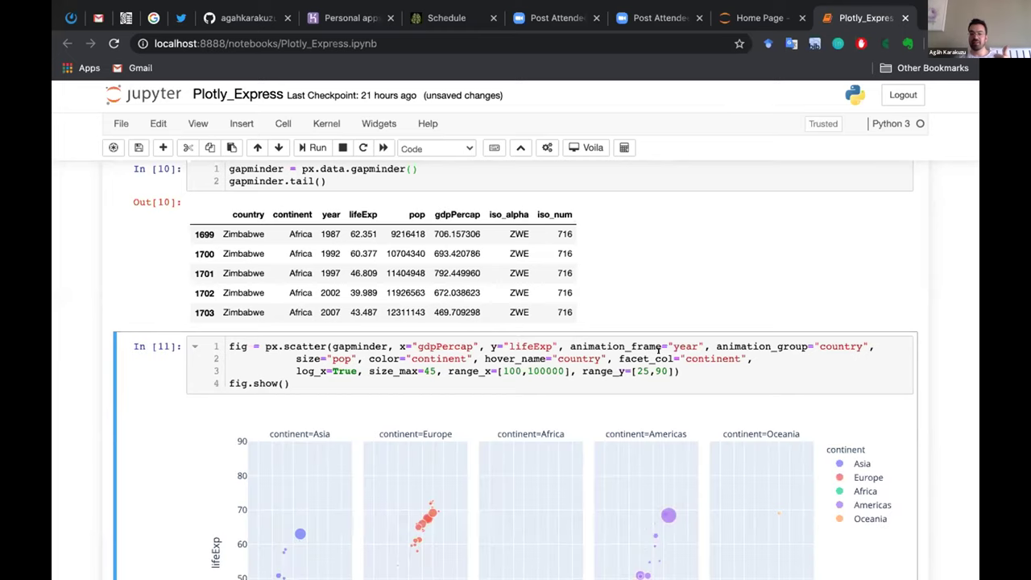
scroll(659, 348, "down", 1)
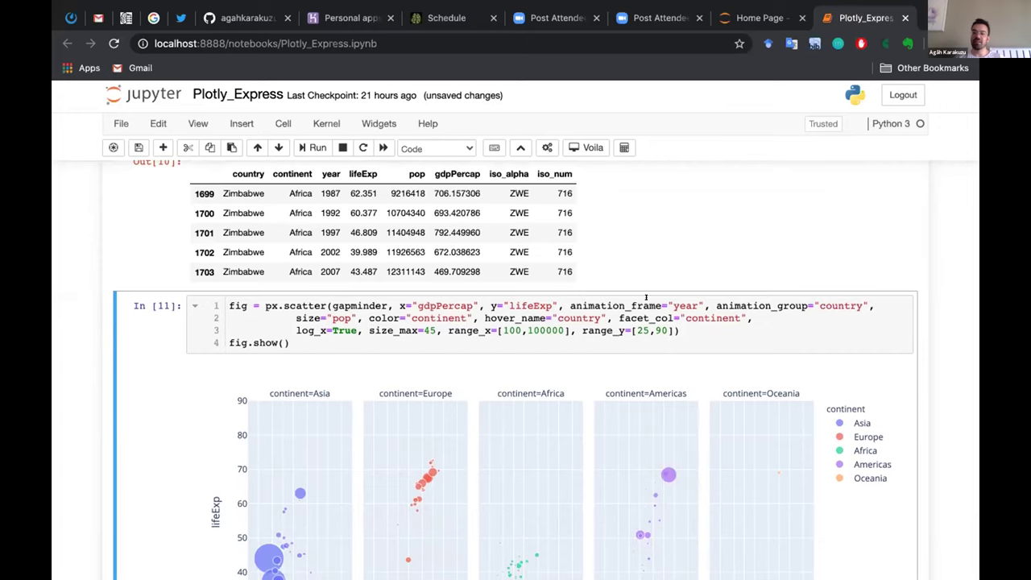
scroll(655, 298, "down", 4)
scroll(749, 182, "up", 2)
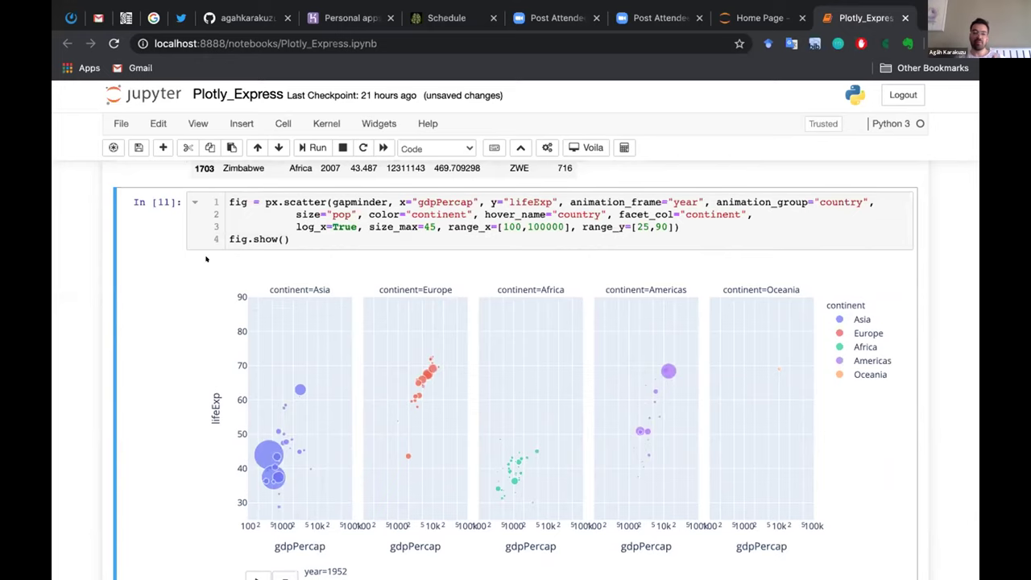
scroll(206, 258, "down", 3)
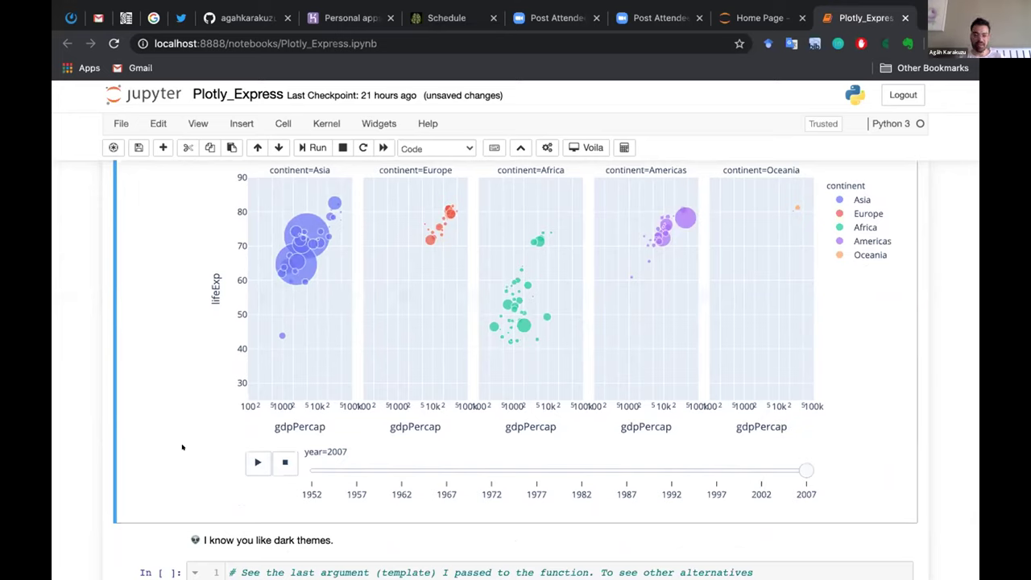
scroll(182, 447, "up", 2)
scroll(182, 447, "down", 5)
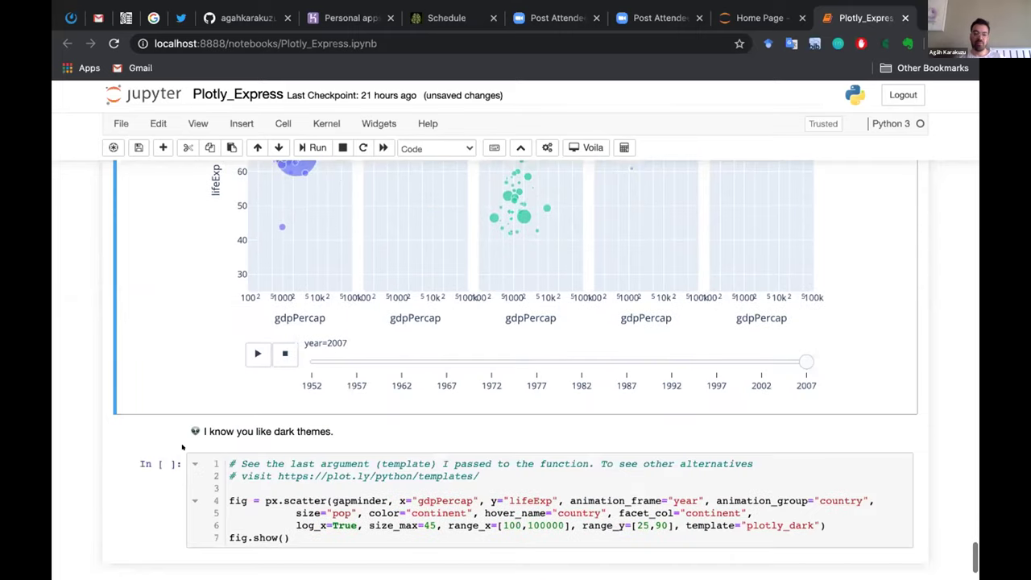
scroll(182, 447, "down", 1)
left_click(182, 447)
- Run the template="plotly_dark" cell to render the dark-themed gapminder bubble chart
key("ctrl+Return")
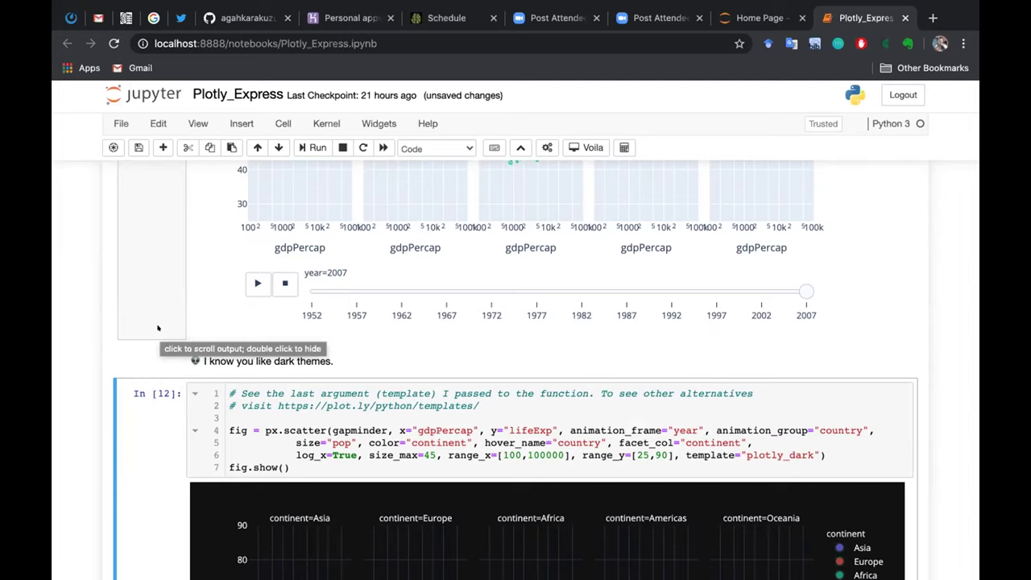
scroll(158, 328, "down", 3)
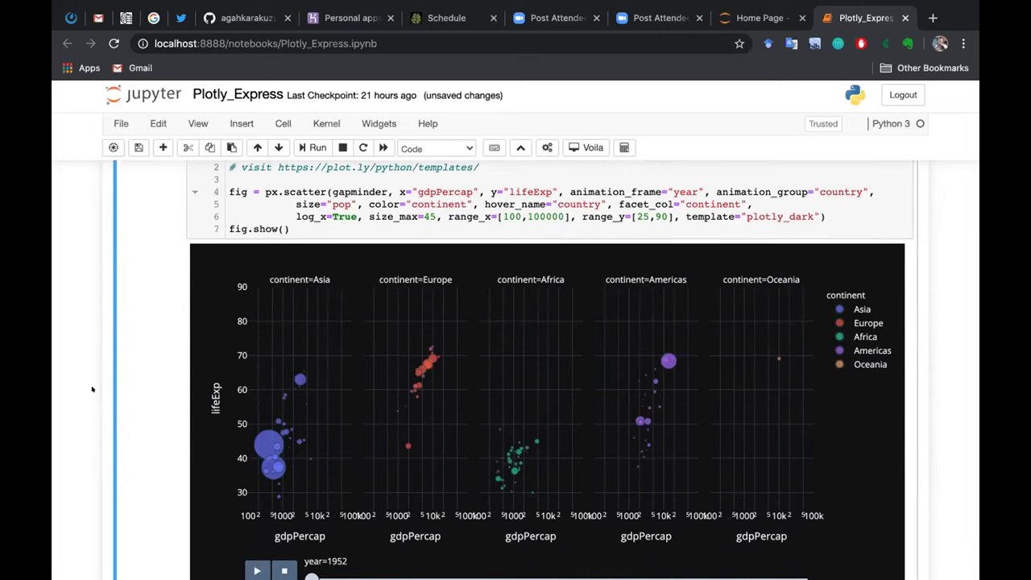
scroll(92, 389, "down", 1)
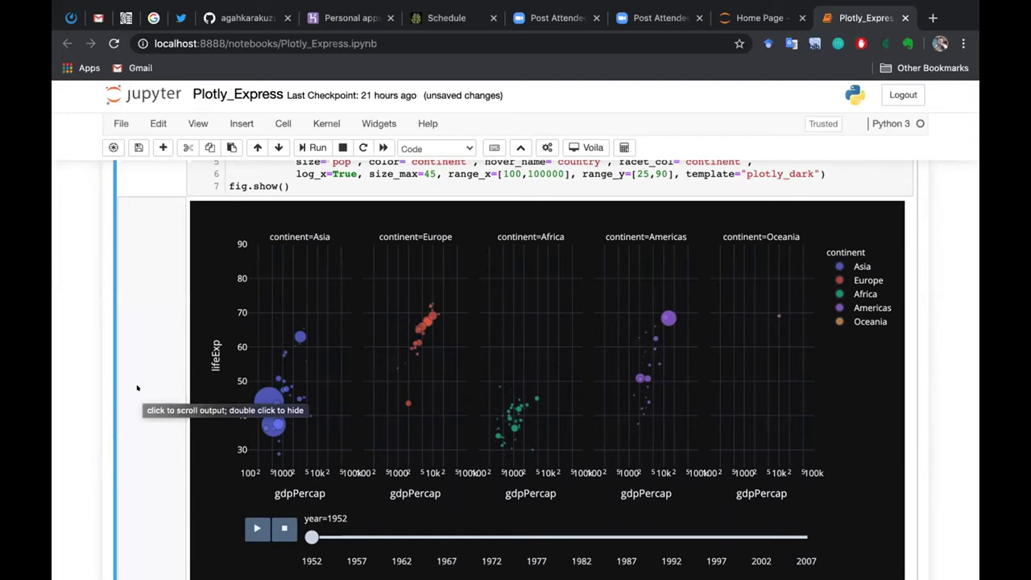
scroll(137, 389, "down", 1)
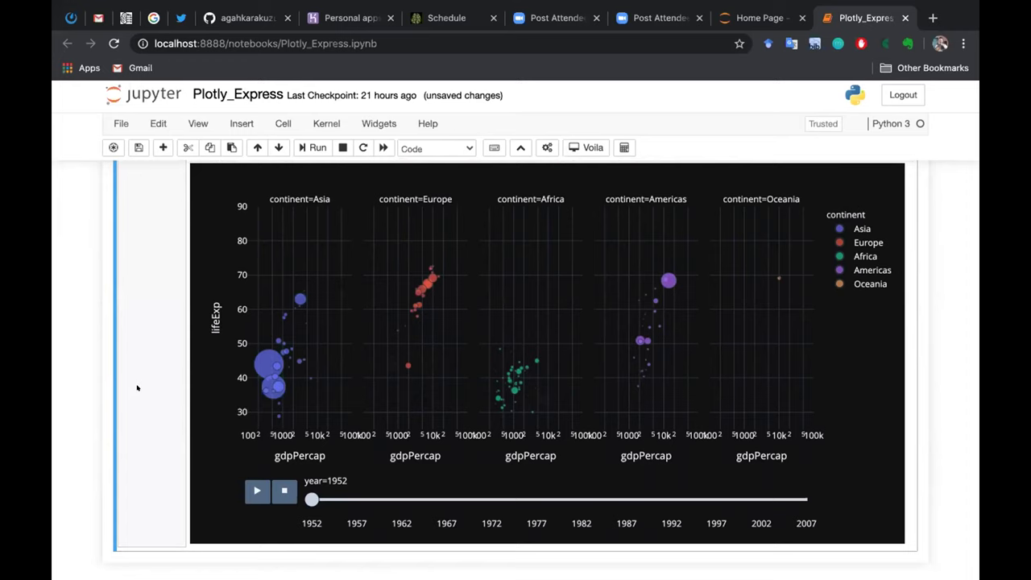
scroll(137, 388, "up", 2)
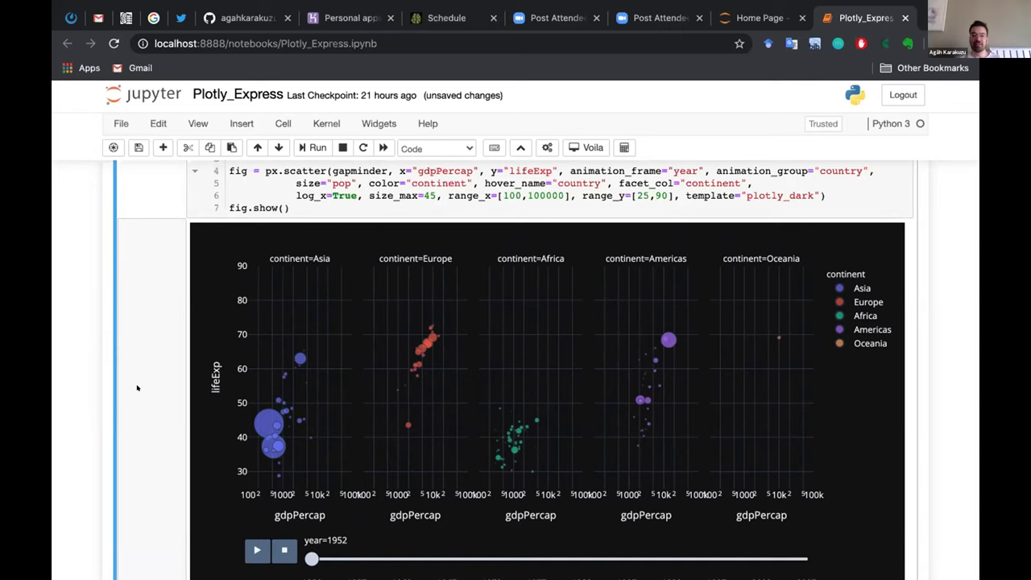
scroll(345, 193, "down", 1)
scroll(345, 194, "up", 2)
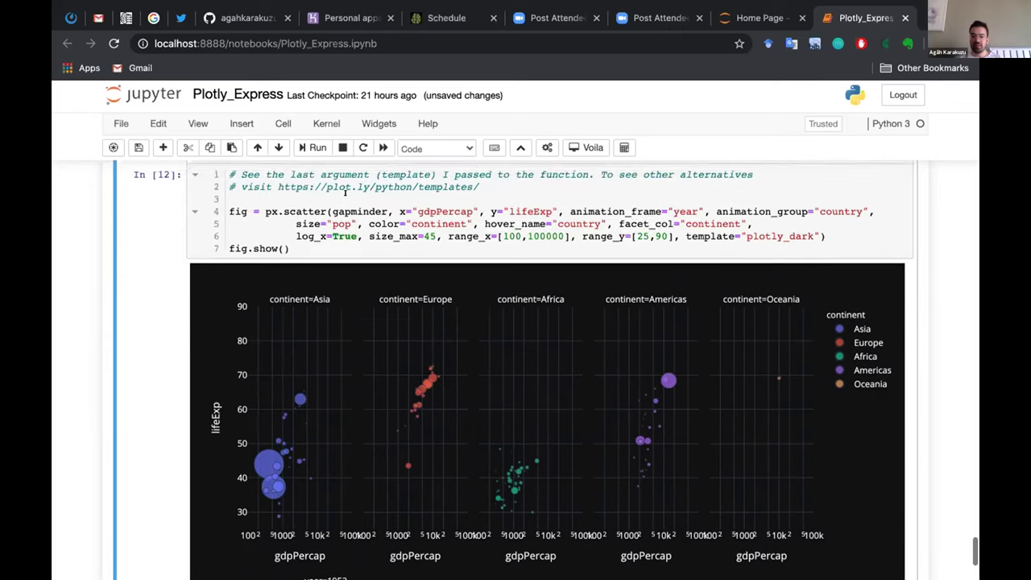
scroll(345, 194, "down", 1)
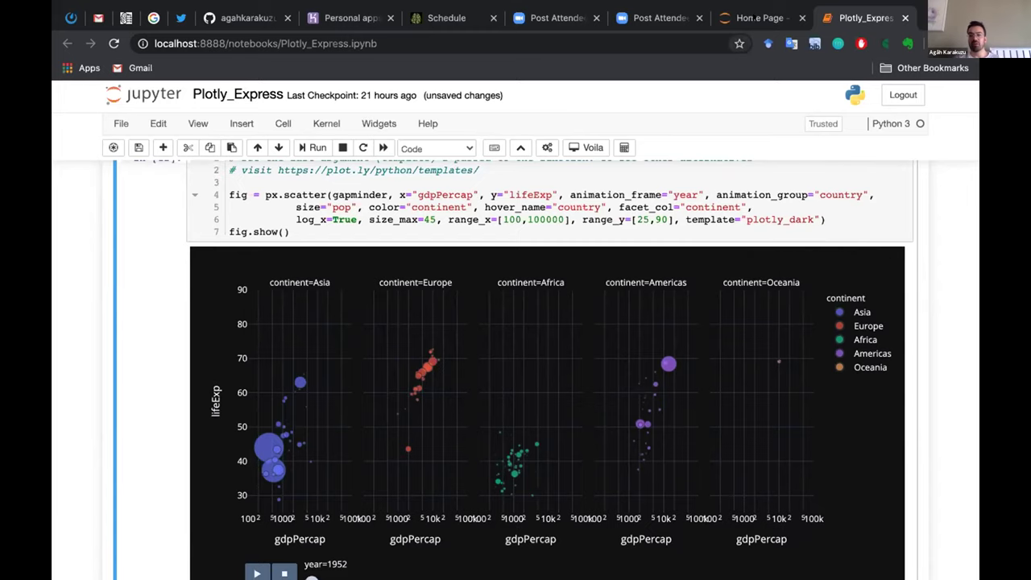
- Return to the home file list and open Plotly_Fundamentals.ipynb
left_click(758, 18)
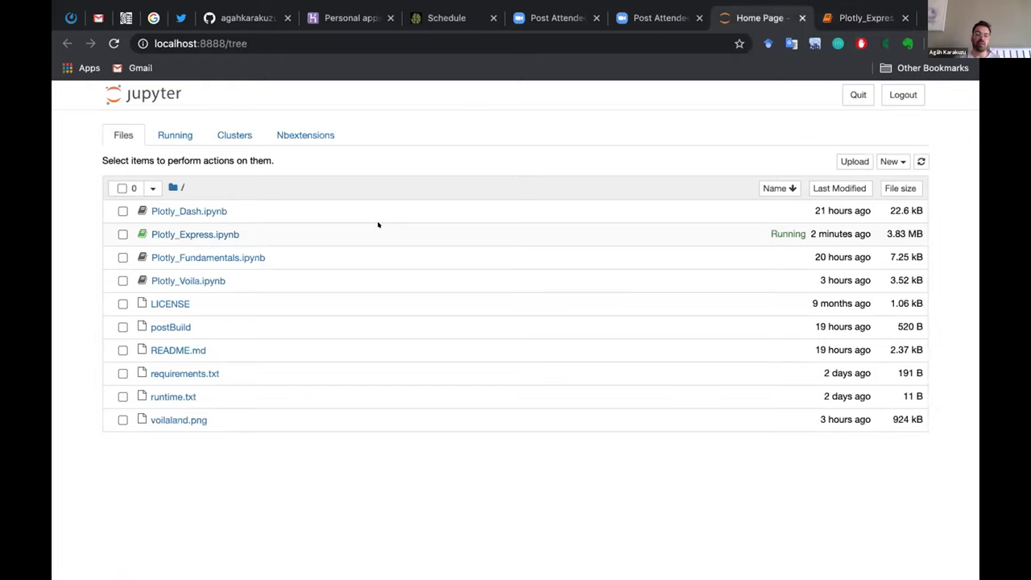
left_click(208, 258)
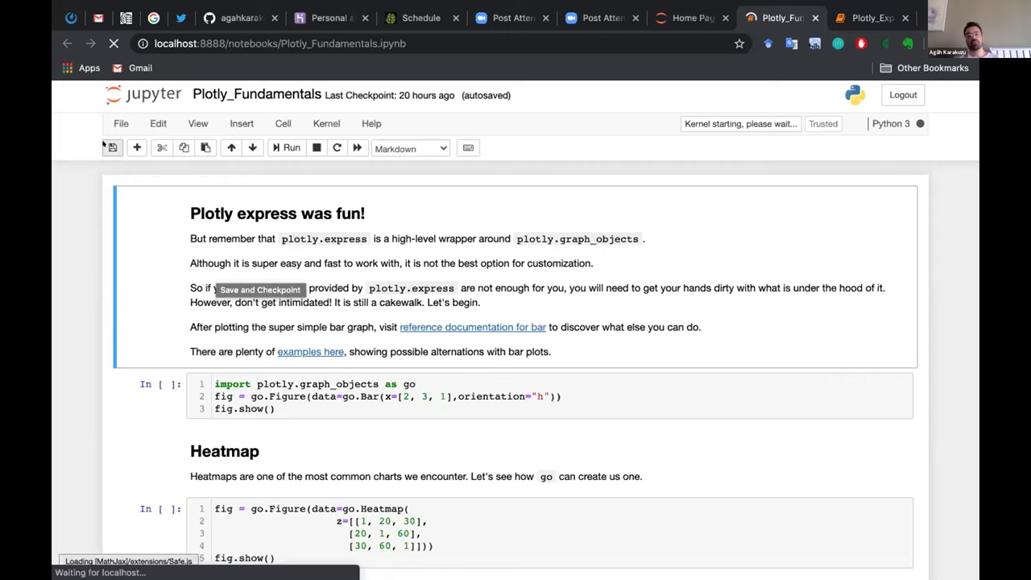
- Walk through the go.Bar code and run it to render the horizontal bar chart
scroll(346, 365, "down", 3)
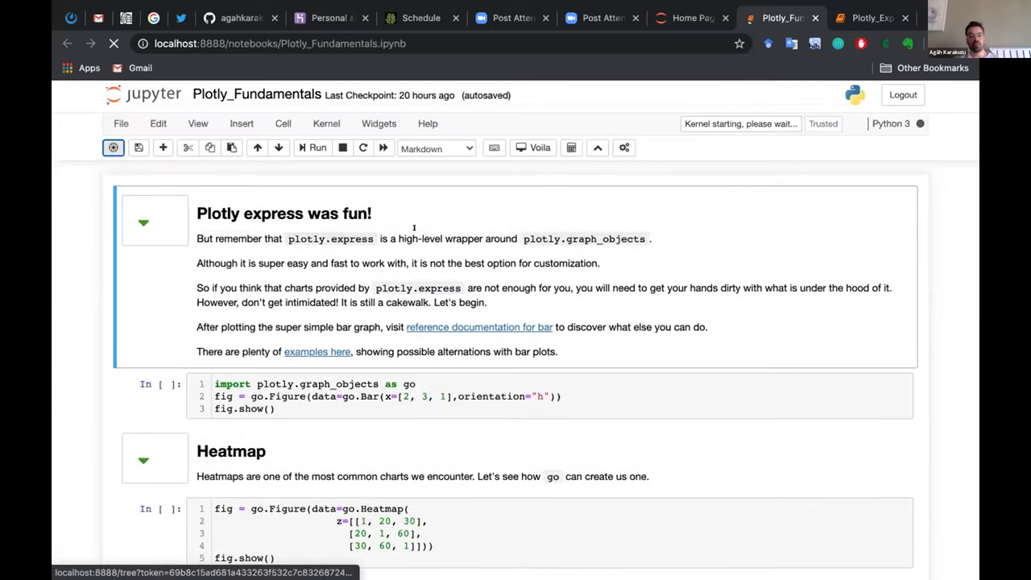
left_click(372, 395)
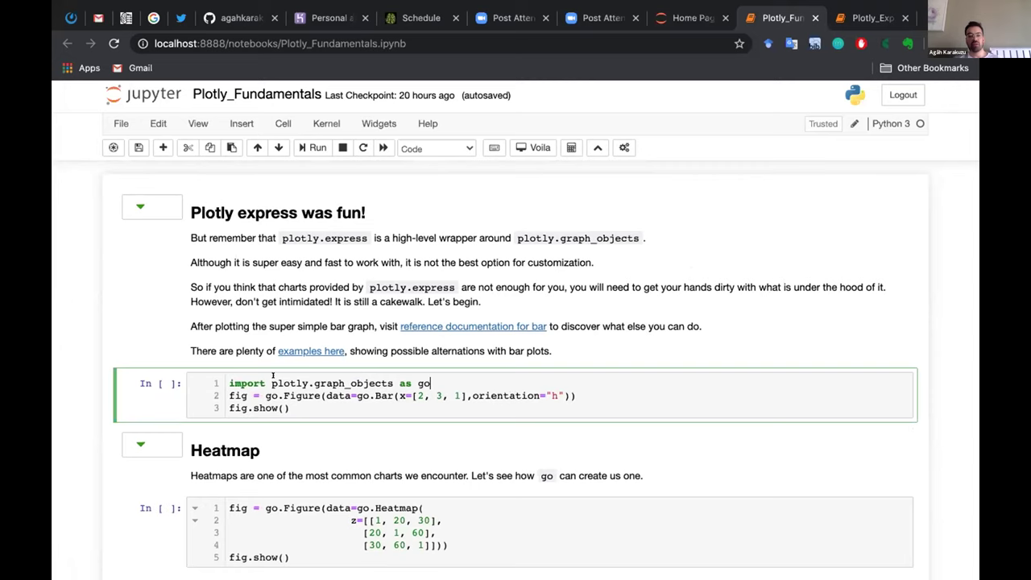
left_click_drag(431, 384, 217, 373)
key("super+Down")
scroll(378, 397, "down", 2)
scroll(358, 386, "up", 1)
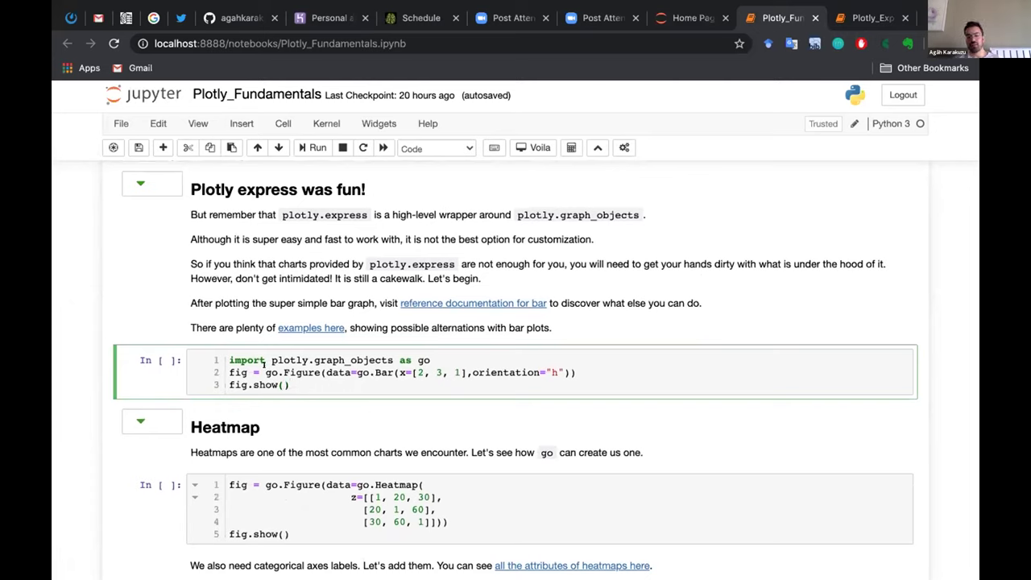
left_click_drag(265, 367, 310, 362)
left_click(323, 369)
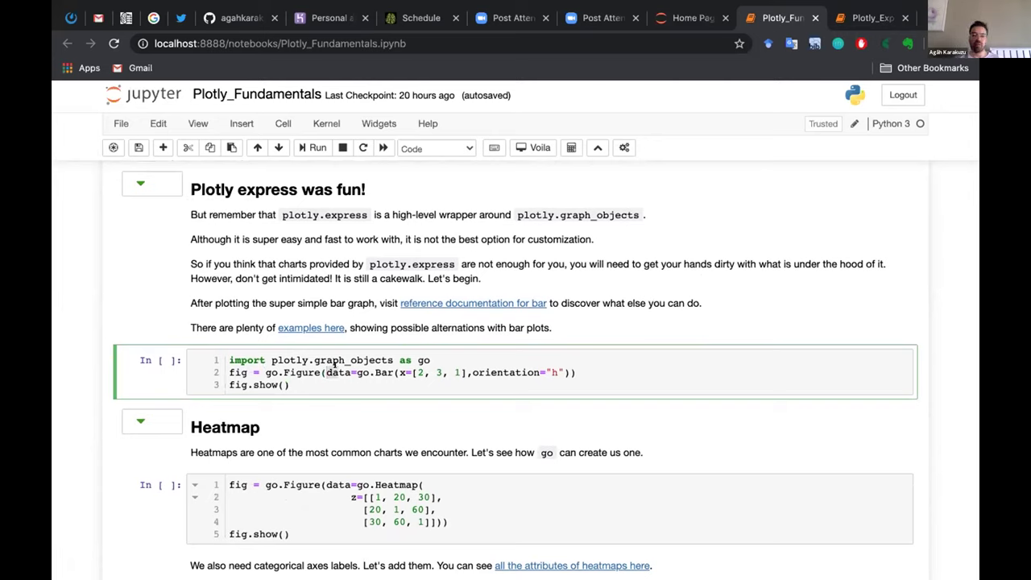
left_click(360, 366)
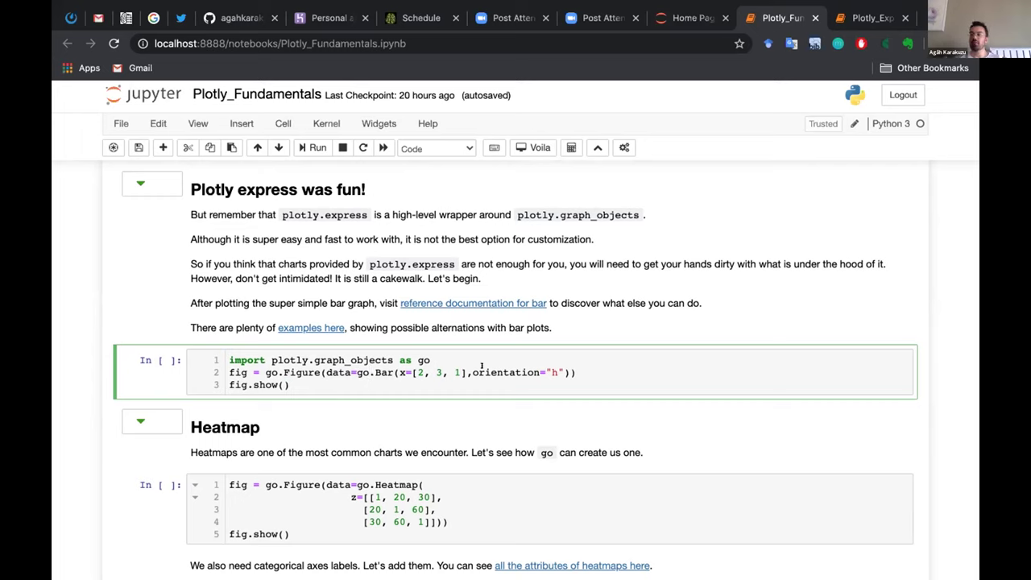
key("ctrl+Return")
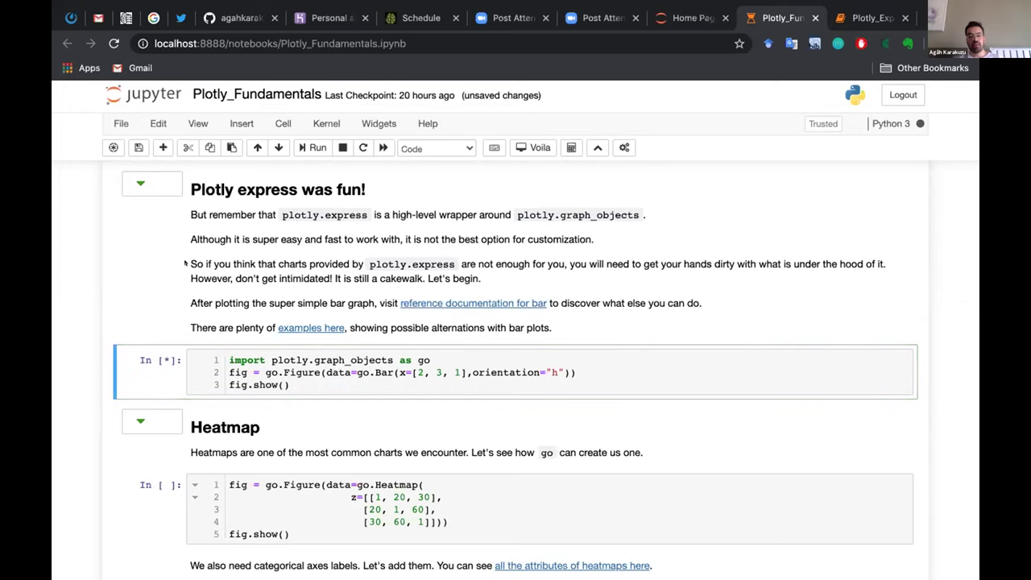
- Scroll down to the Heatmap section and enter the first go.Heatmap code cell
scroll(101, 316, "down", 1)
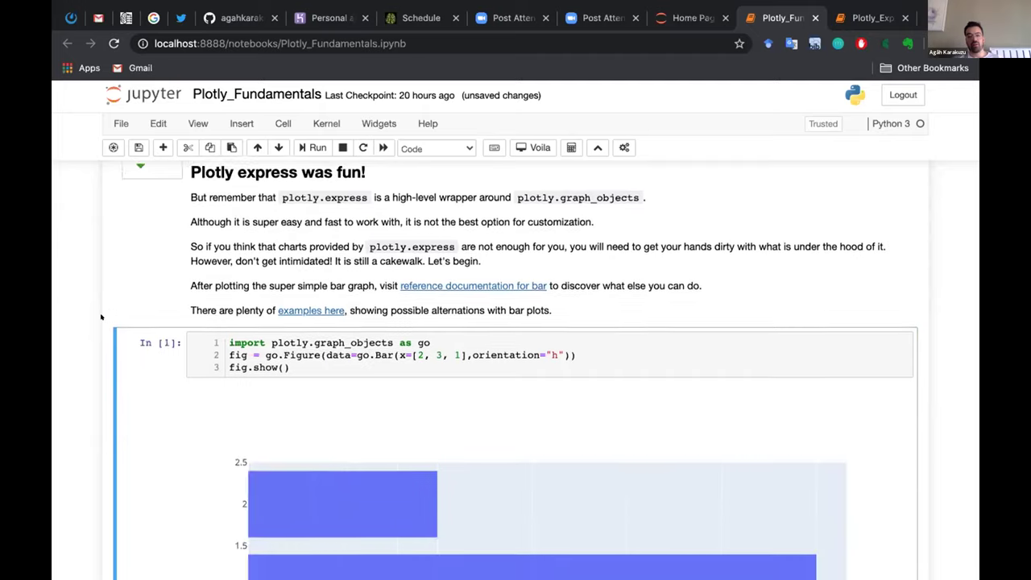
scroll(101, 316, "down", 5)
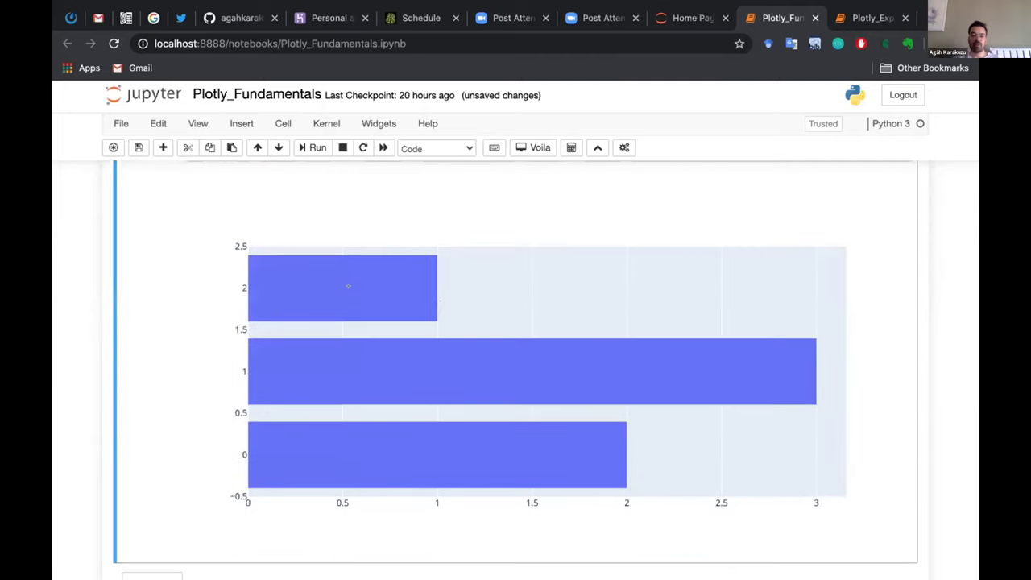
scroll(442, 399, "down", 1)
scroll(449, 401, "down", 6)
left_click(482, 375)
scroll(482, 376, "down", 1)
- Run the first heatmap cell to render the plain 3×3 heatmap
key("Down")
key("Down")
key("ctrl+Return")
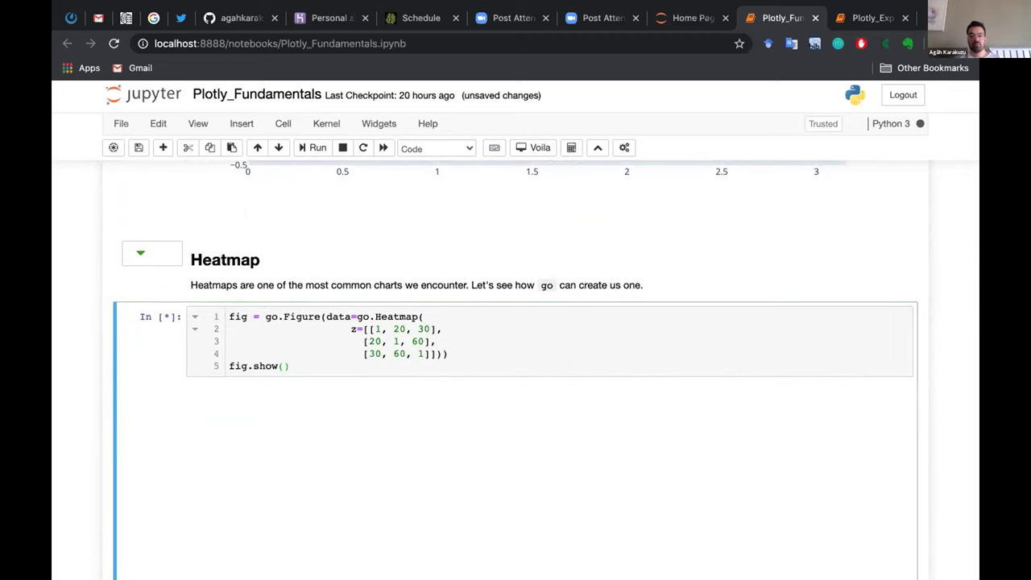
scroll(368, 262, "down", 1)
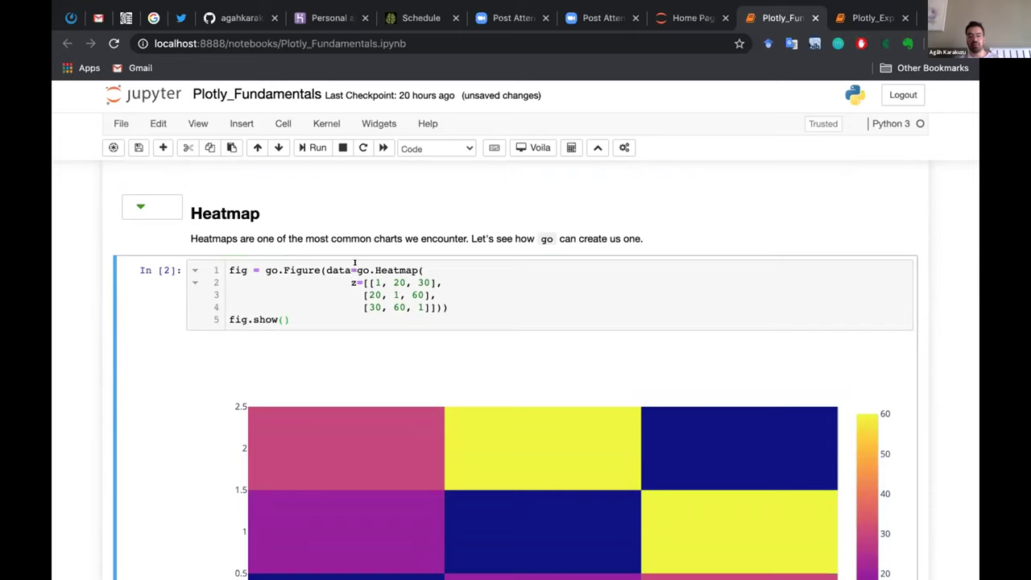
left_click_drag(354, 262, 405, 262)
key("Down")
key("End")
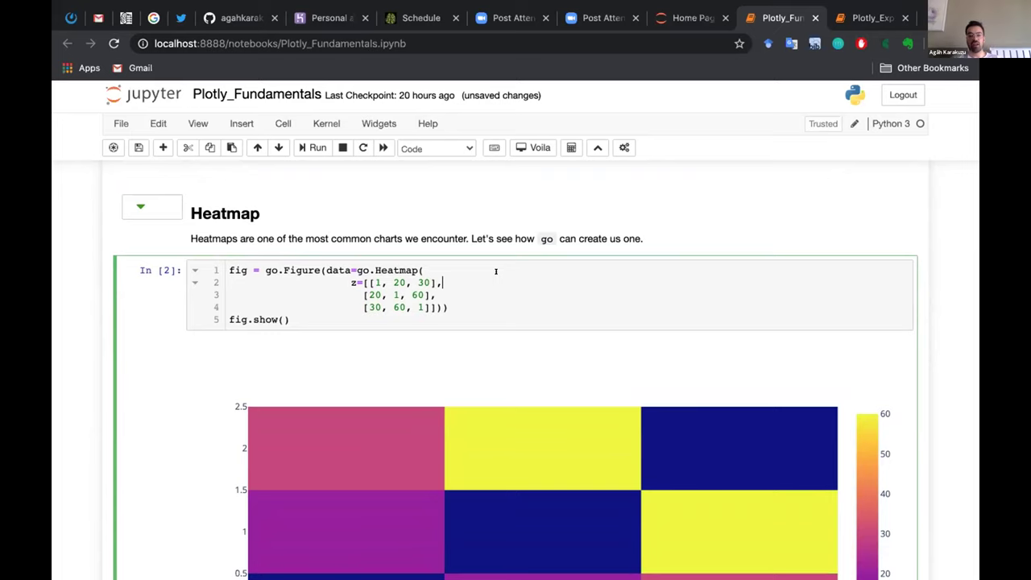
scroll(495, 272, "down", 3)
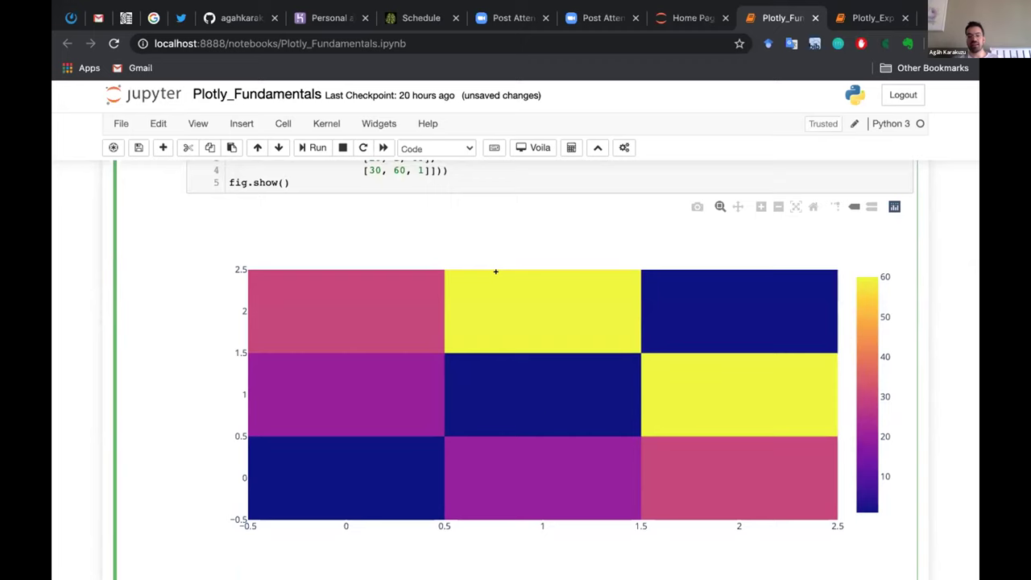
scroll(447, 350, "down", 7)
- Run the labelled cell for the Monday–Friday by Morning/Afternoon/Evening heatmap
left_click(447, 351)
key("ctrl+Return")
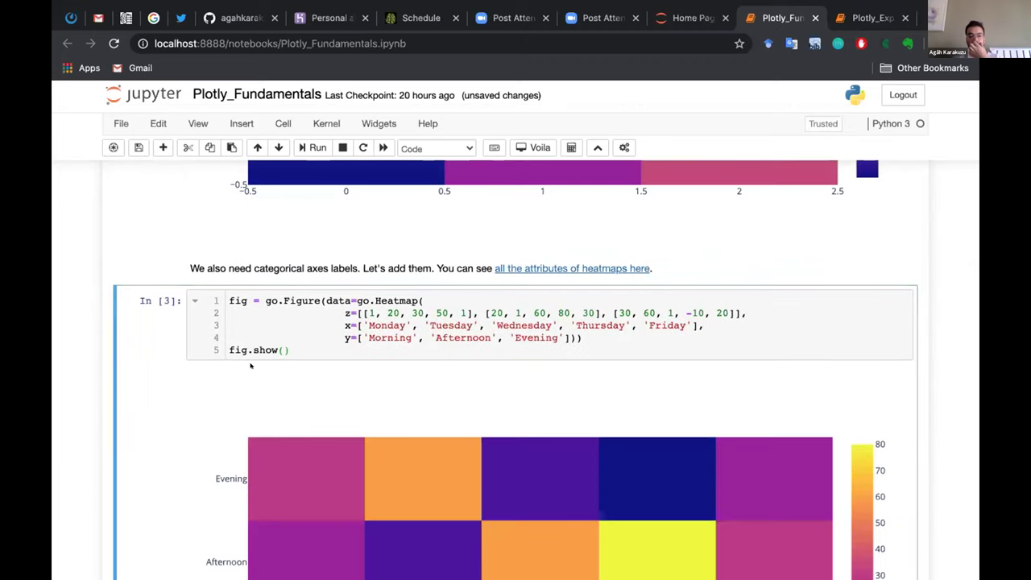
scroll(232, 377, "down", 4)
scroll(211, 343, "down", 1)
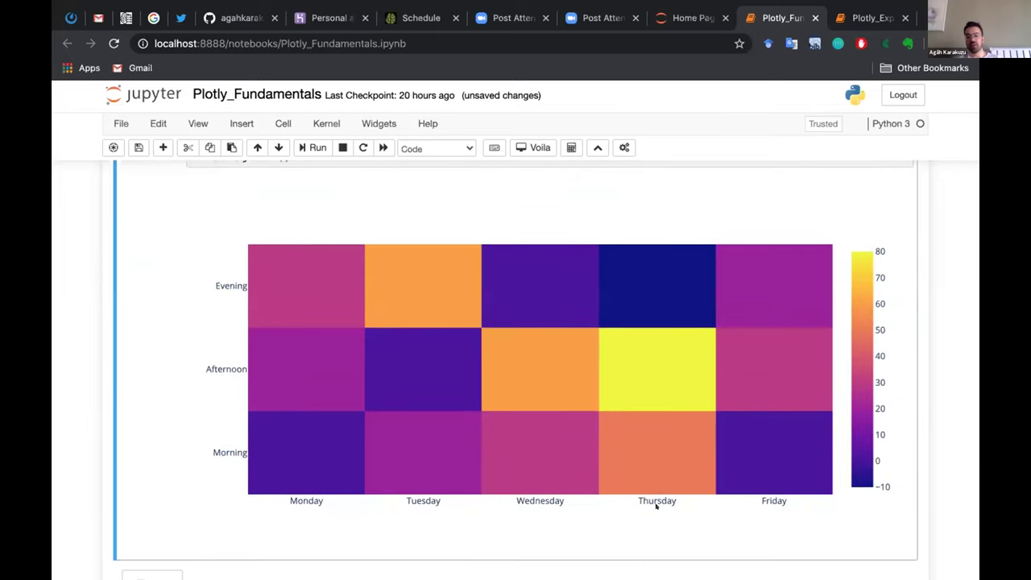
scroll(670, 434, "up", 1)
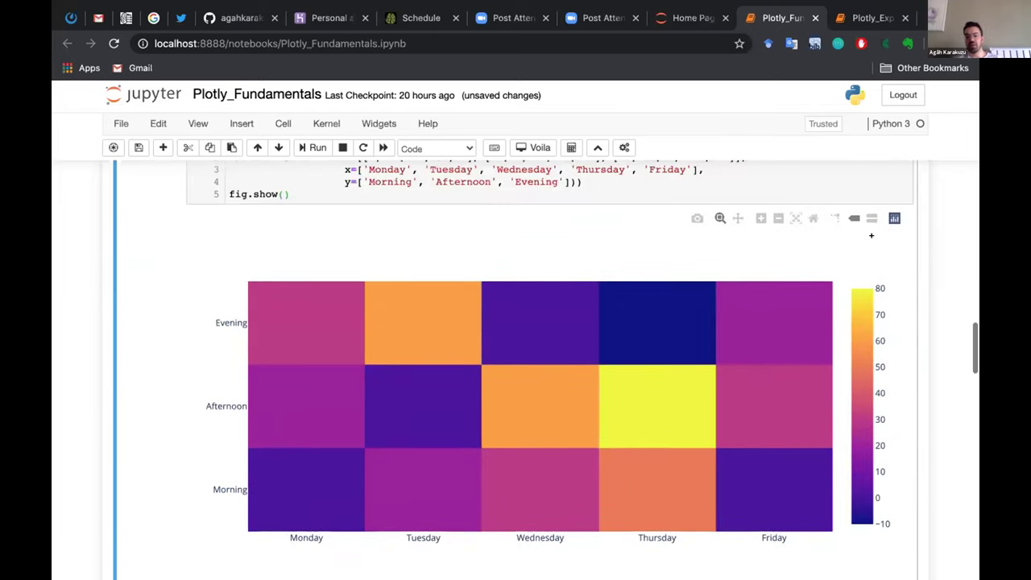
scroll(604, 407, "up", 3)
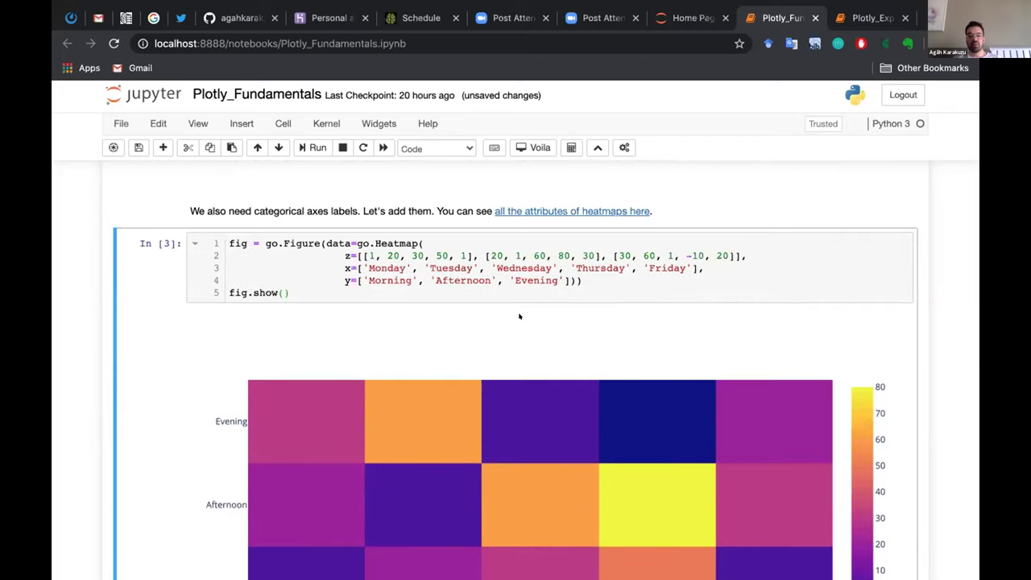
scroll(520, 314, "down", 10)
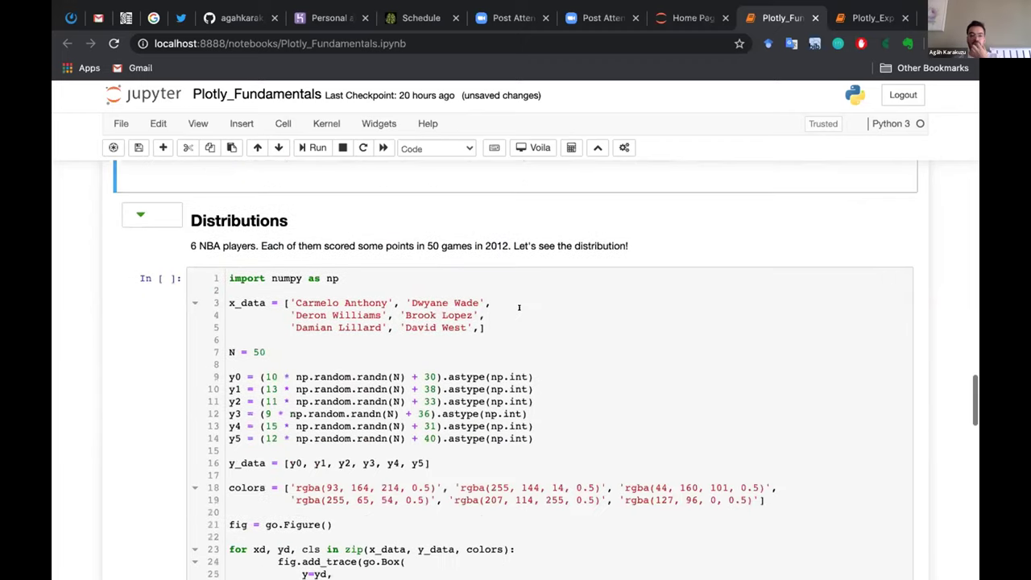
- Run the numpy Distributions cell to plot 2012 NBA points-scored box plots
scroll(519, 307, "down", 2)
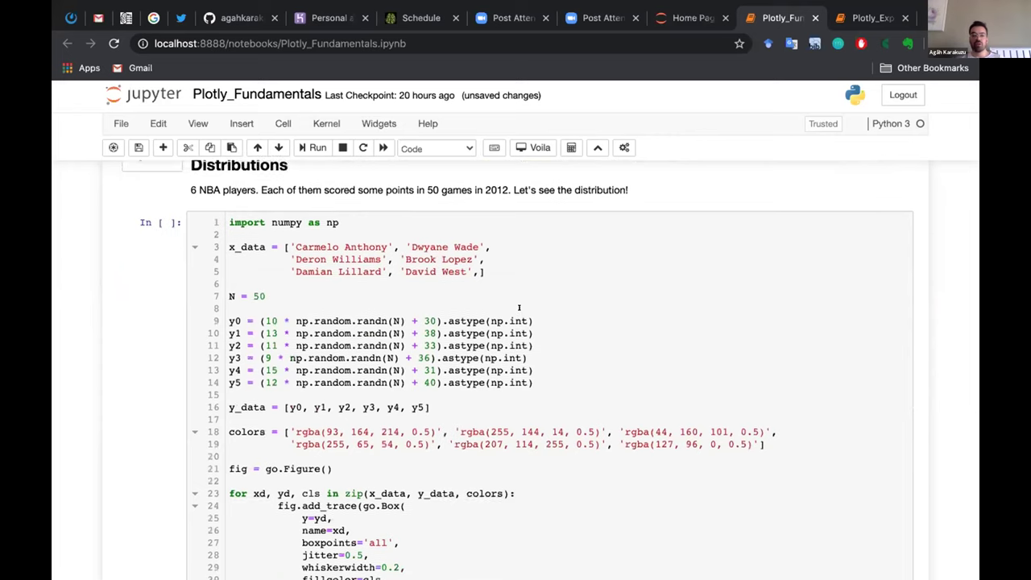
scroll(519, 307, "up", 1)
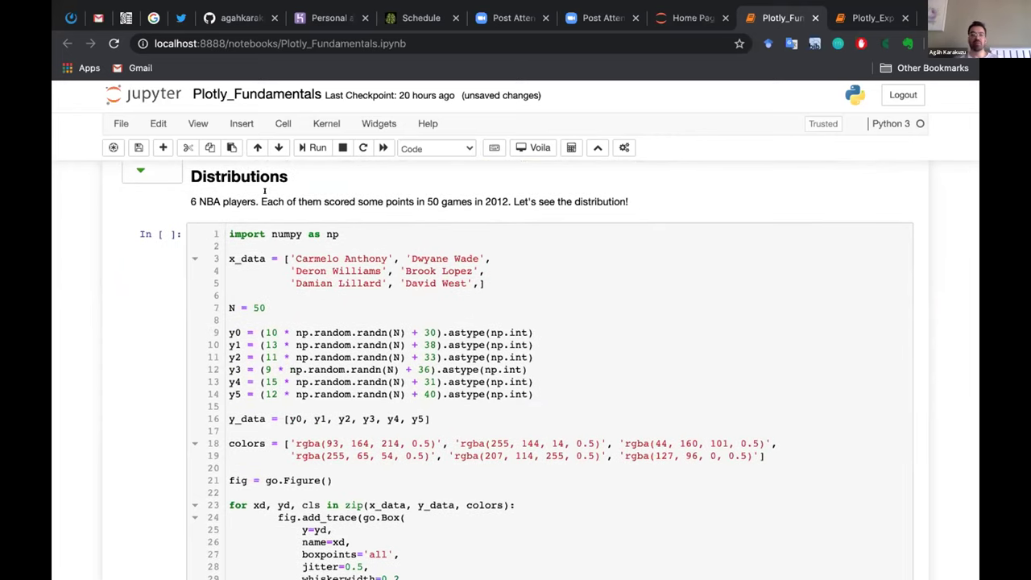
left_click(611, 365)
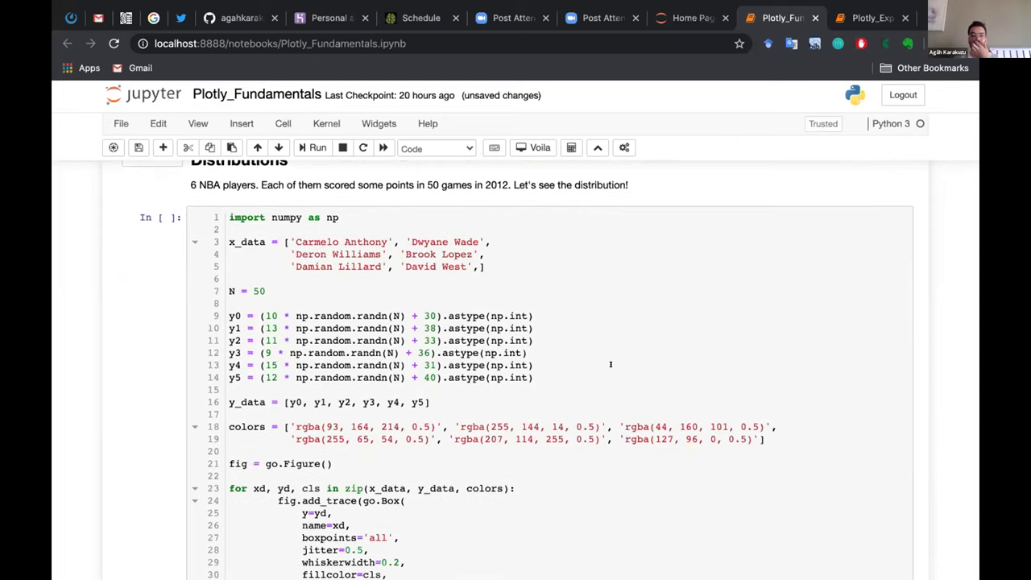
key("ctrl+Return")
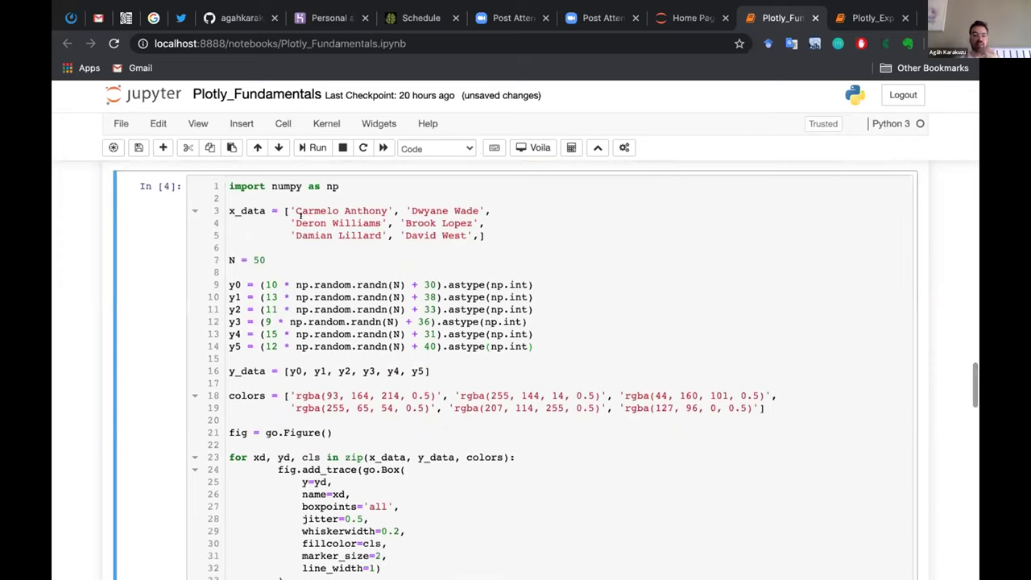
scroll(576, 237, "down", 1)
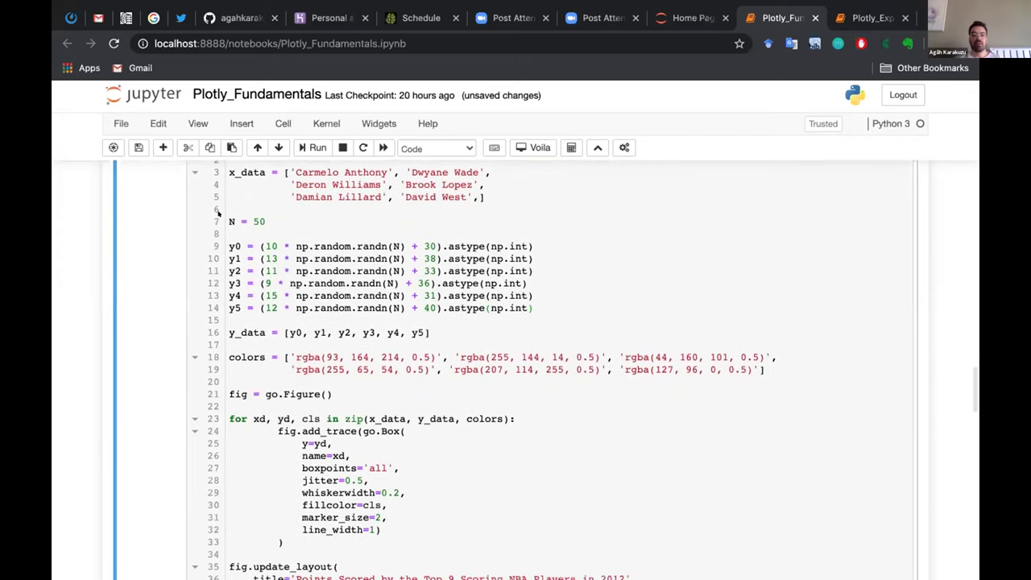
scroll(353, 283, "down", 2)
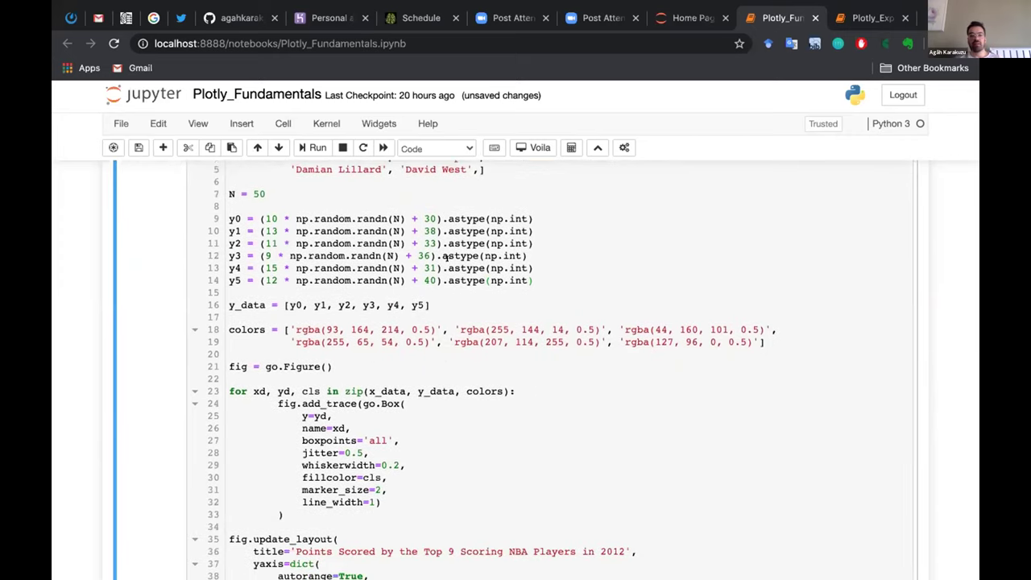
scroll(492, 389, "down", 4)
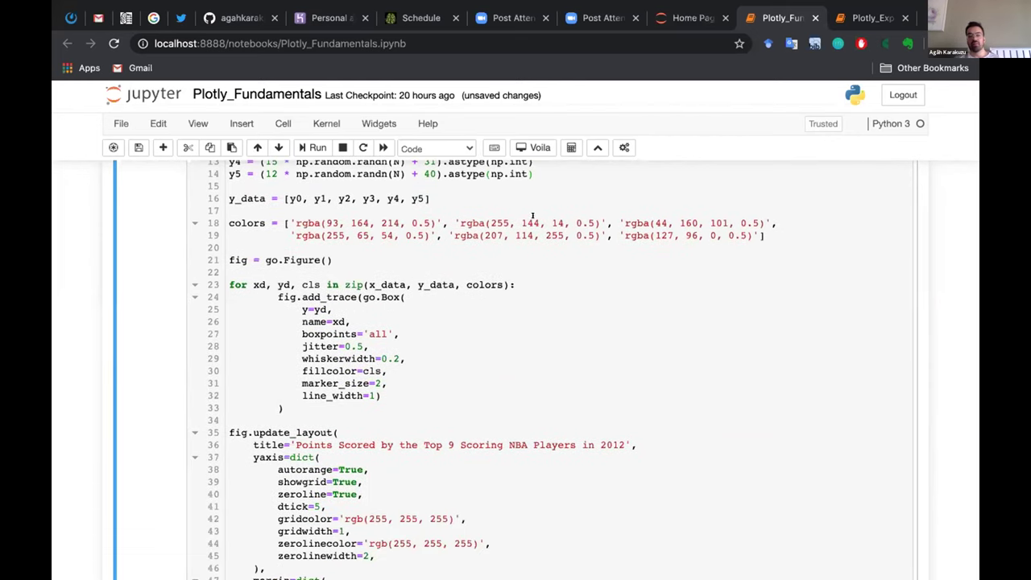
- Highlight the colors list and go.Figure code in the Distributions cell
left_click_drag(533, 216, 774, 226)
scroll(670, 352, "up", 2)
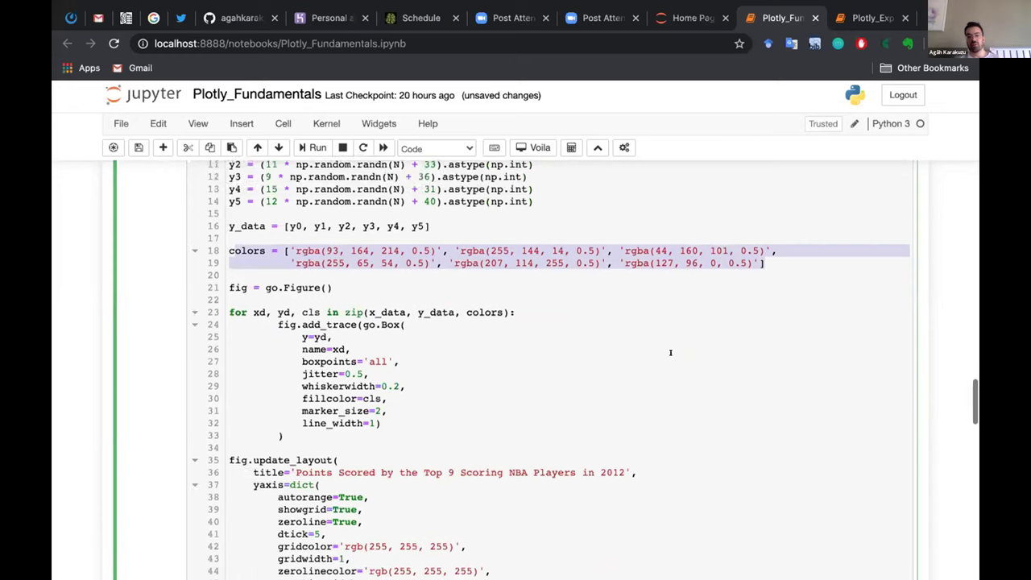
scroll(670, 352, "down", 2)
scroll(483, 282, "down", 1)
scroll(345, 224, "down", 1)
left_click(351, 257)
left_click_drag(266, 196, 307, 193)
left_click(428, 282)
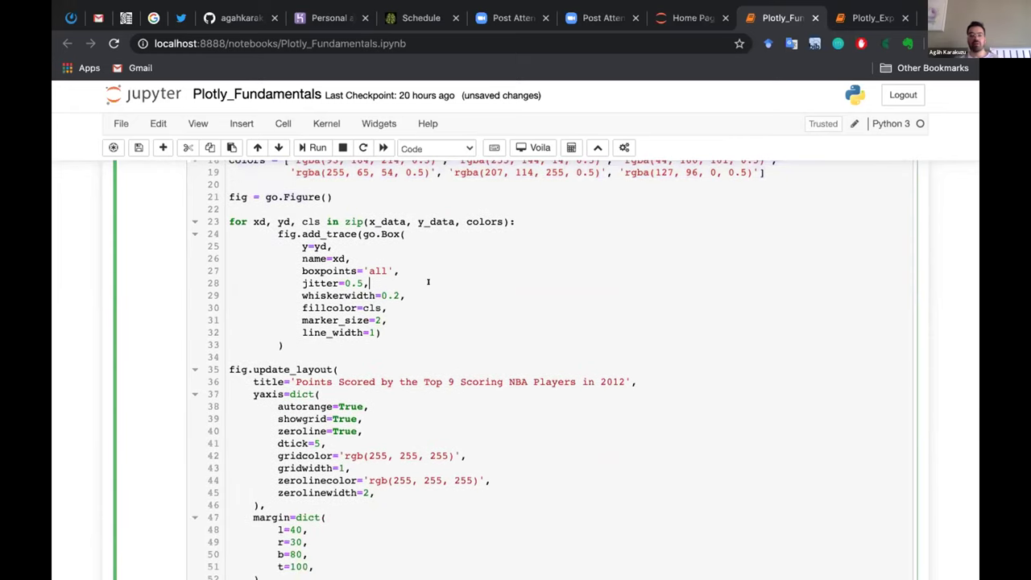
scroll(428, 282, "down", 2)
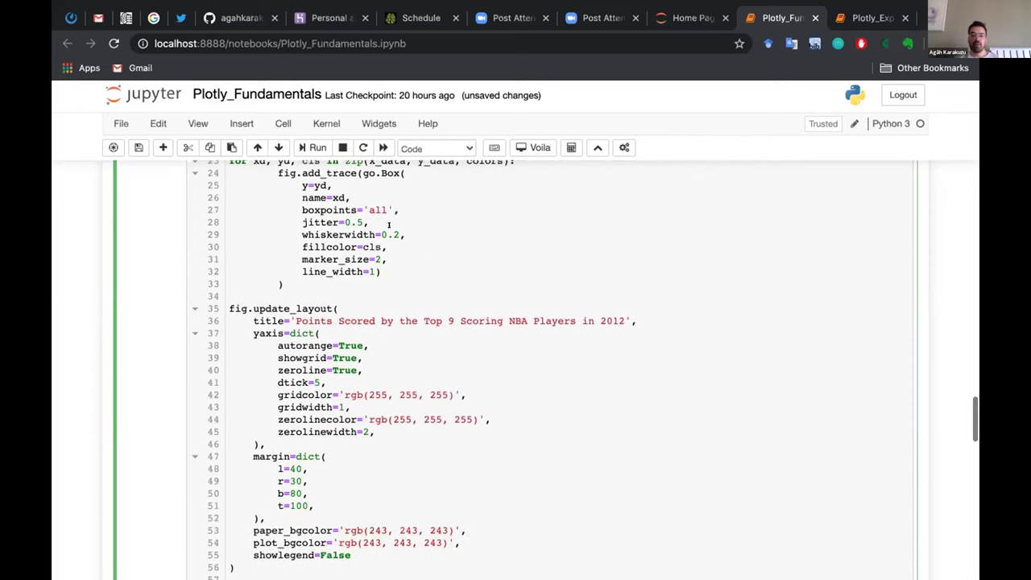
- Highlight the add_trace line and its go.Box trace settings
left_click_drag(279, 177, 406, 177)
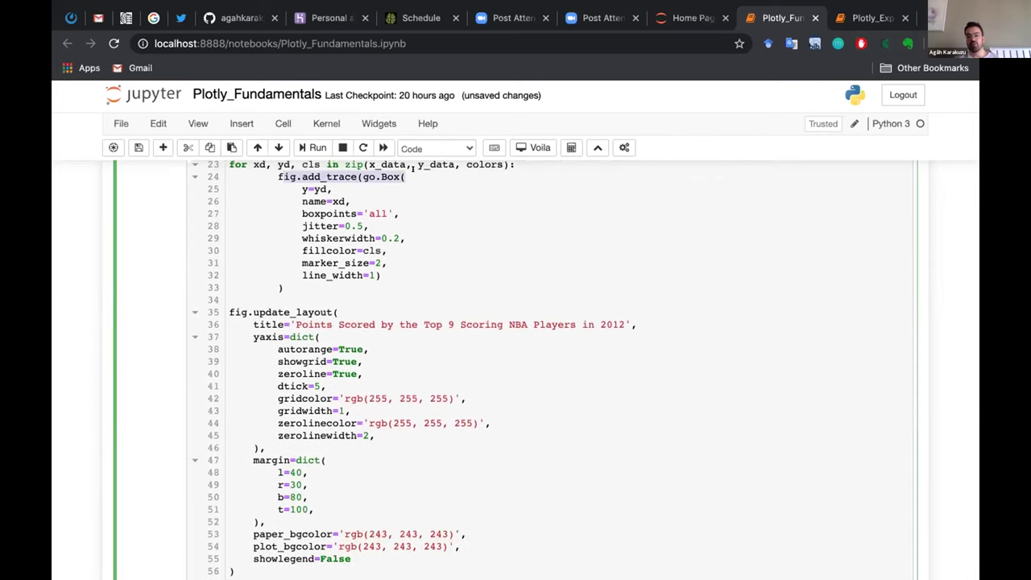
scroll(437, 273, "up", 2)
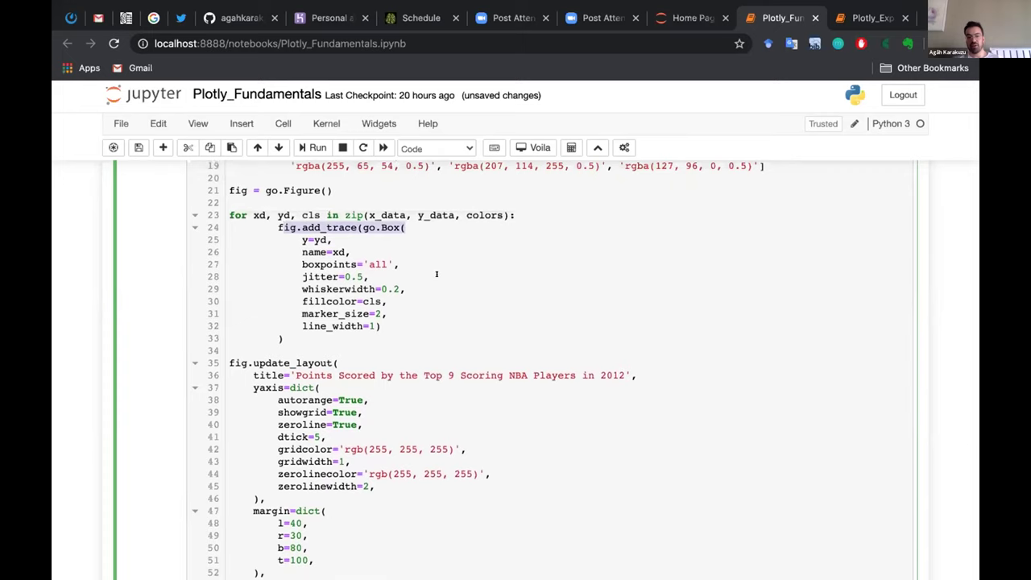
left_click(368, 226)
left_click_drag(362, 227, 460, 307)
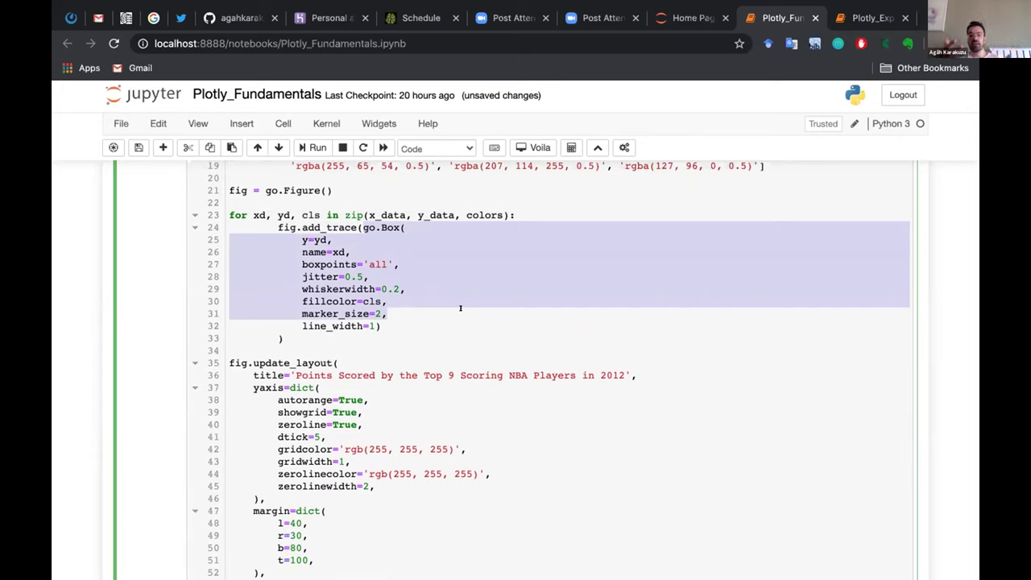
scroll(459, 307, "up", 2)
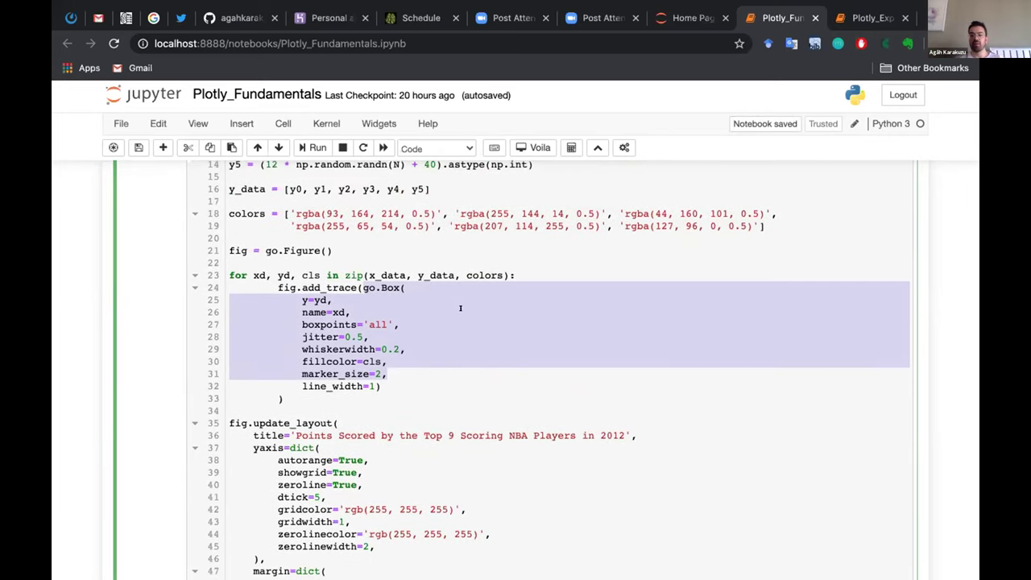
scroll(460, 308, "down", 10)
scroll(460, 308, "down", 3)
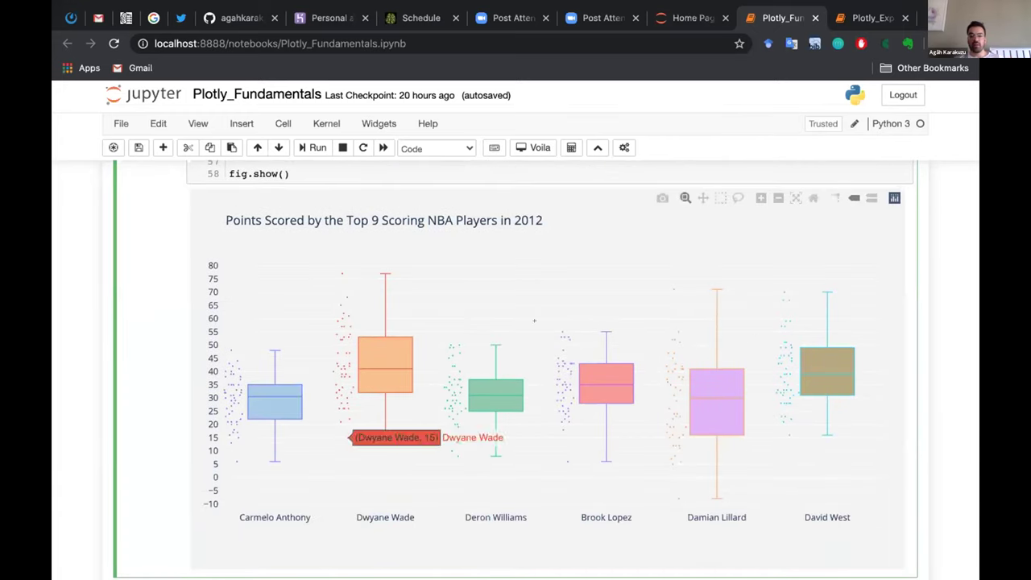
scroll(139, 331, "down", 2)
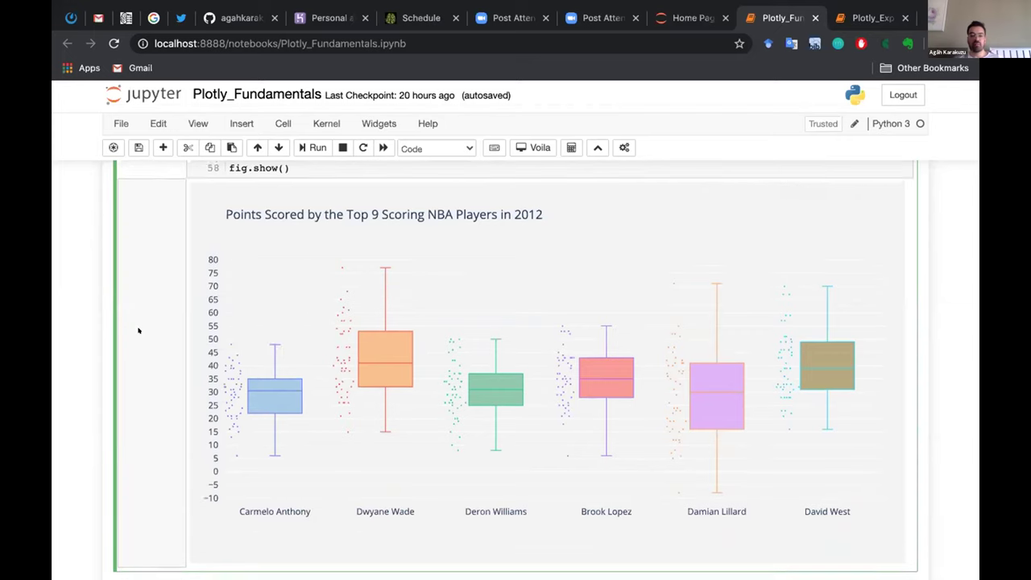
scroll(138, 330, "down", 5)
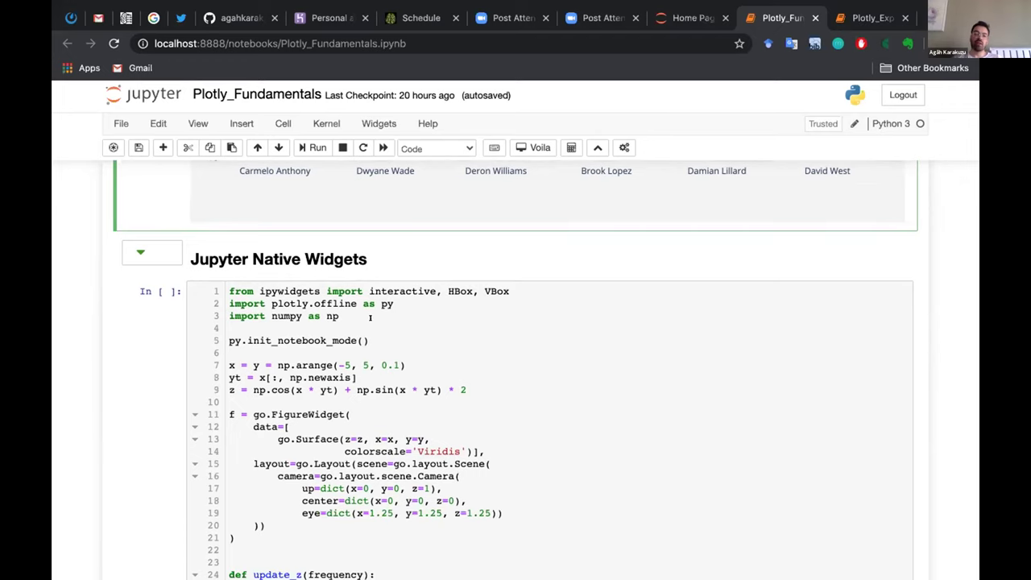
- Run the Jupyter Native Widgets cell to show the Viridis 3D surface with frequency 25.00
scroll(370, 317, "down", 2)
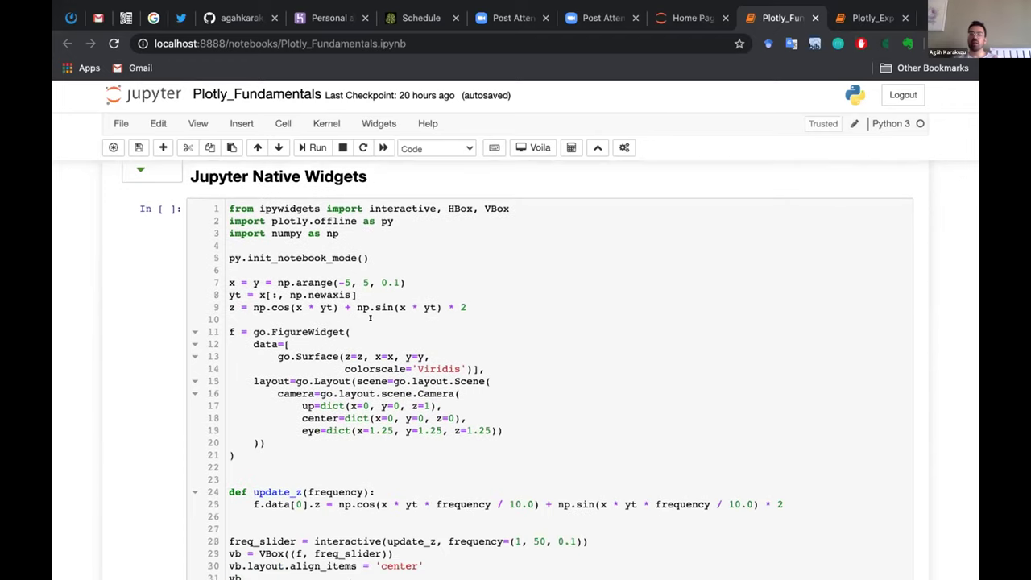
left_click(471, 370)
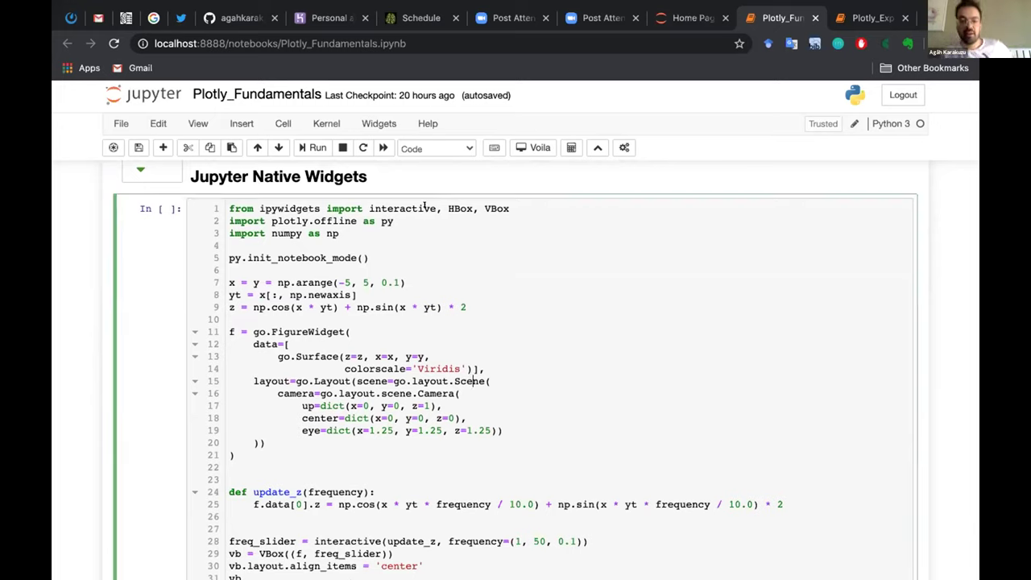
scroll(505, 293, "down", 1)
left_click(505, 293)
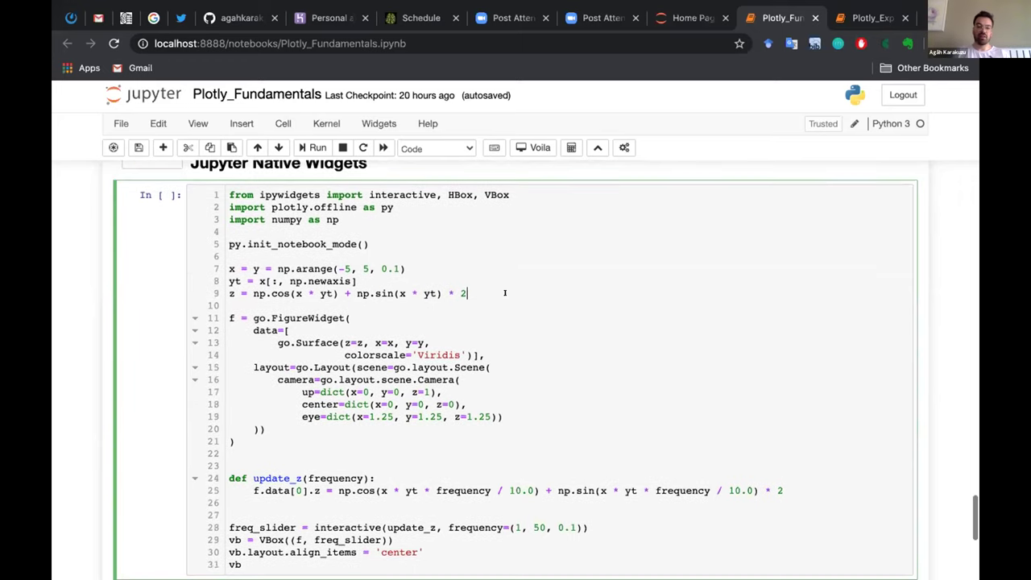
key("ctrl+Return")
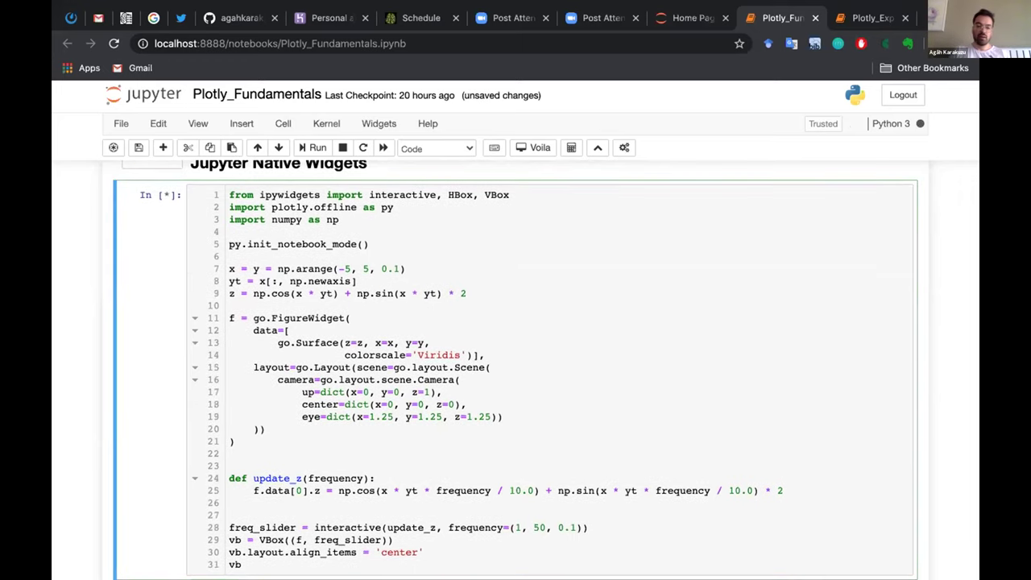
scroll(136, 378, "down", 3)
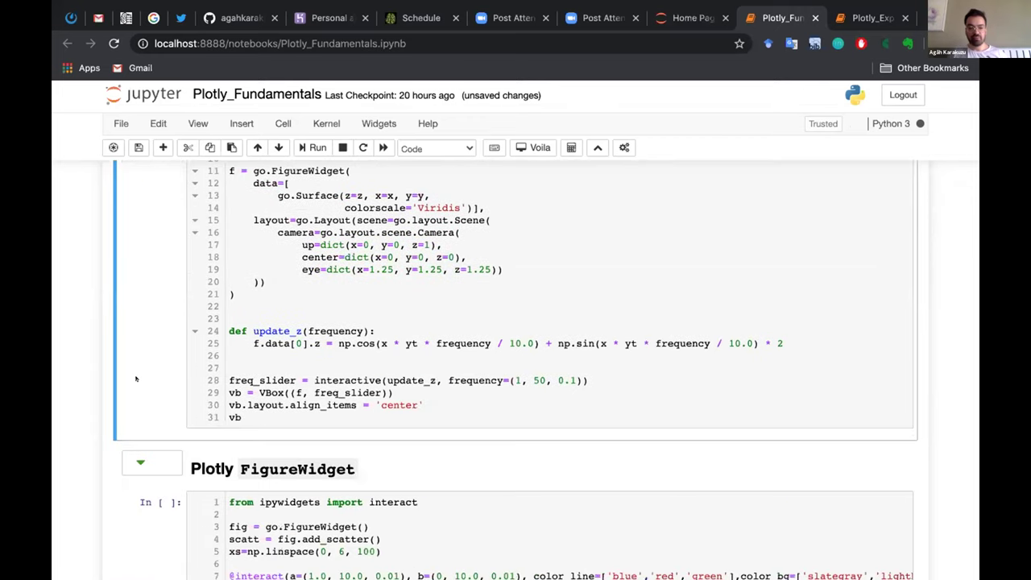
scroll(344, 308, "up", 3)
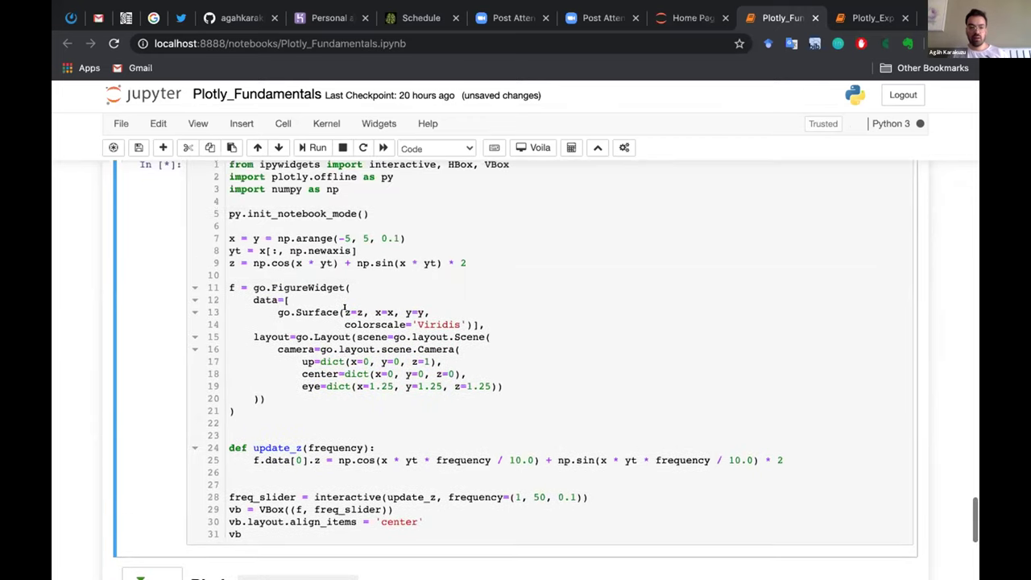
scroll(345, 308, "down", 1)
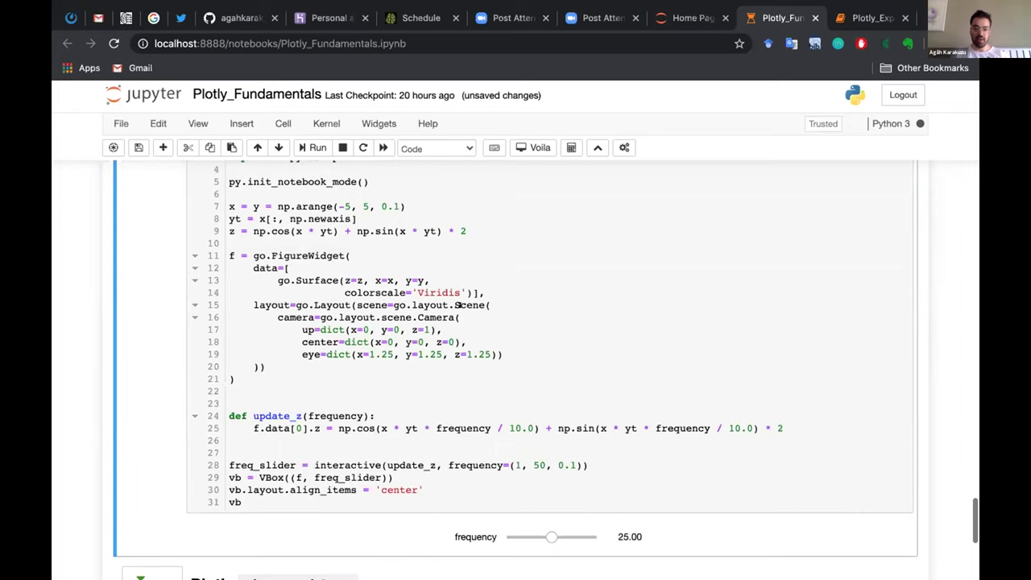
scroll(496, 317, "down", 6)
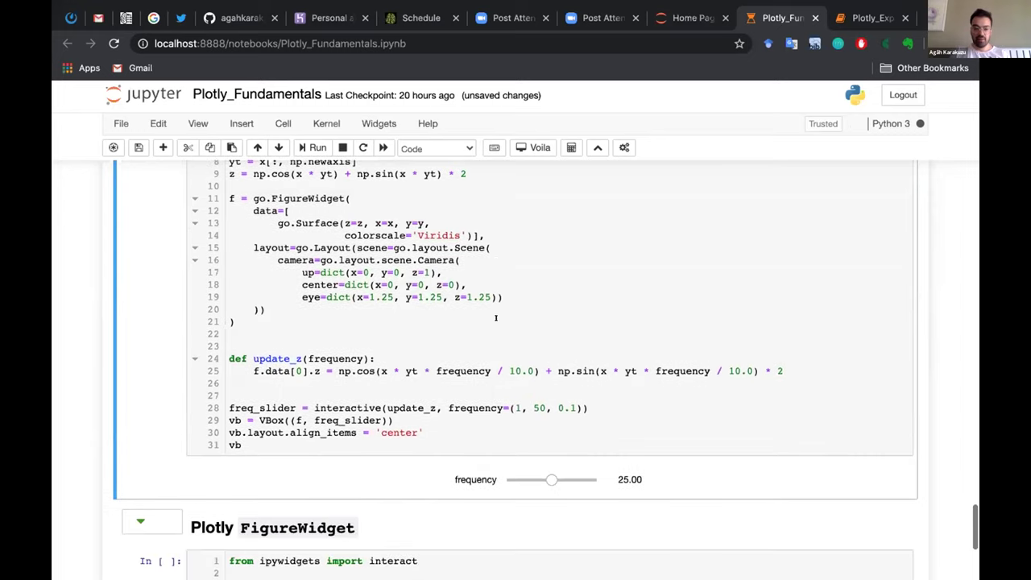
scroll(496, 320, "down", 6)
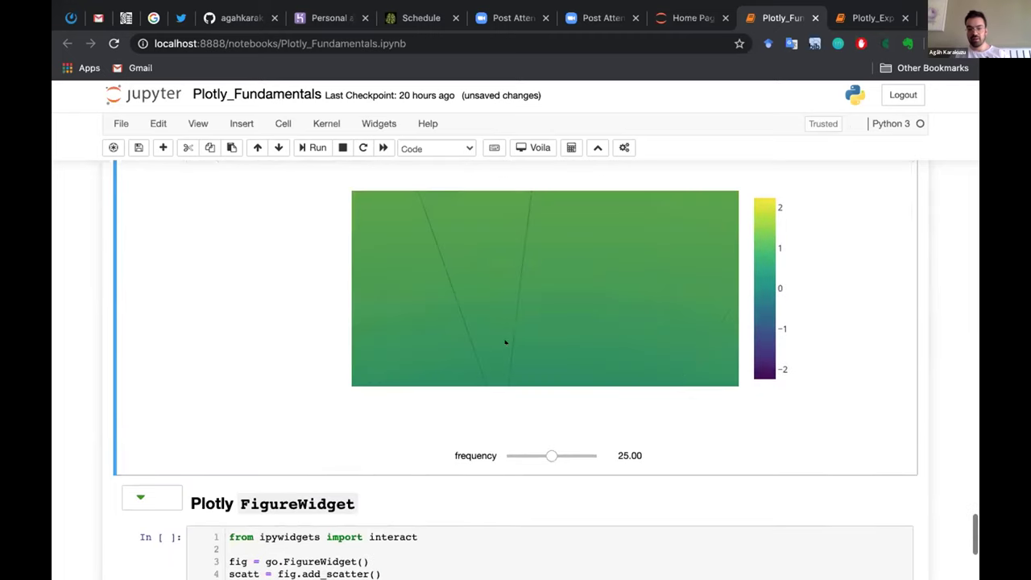
- Nudge the surface frequency slider above 25, then settle it at 7.80
scroll(505, 342, "up", 6)
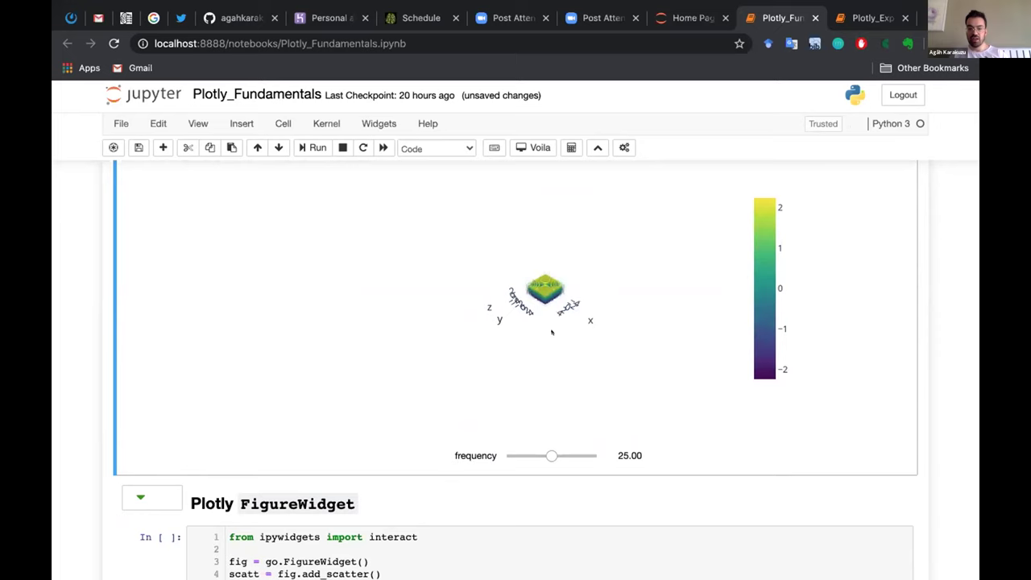
scroll(552, 332, "down", 5)
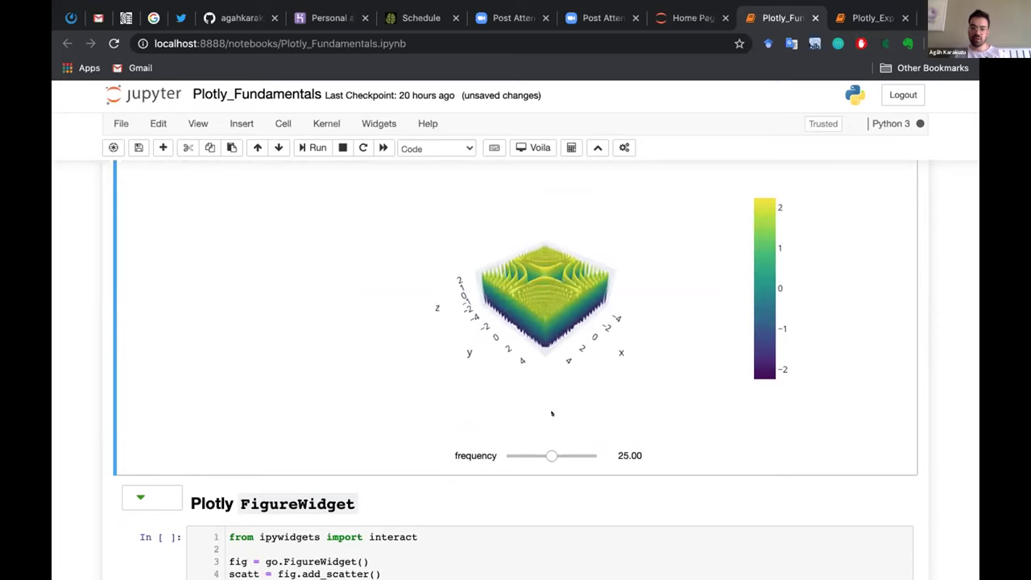
left_click_drag(551, 455, 576, 457)
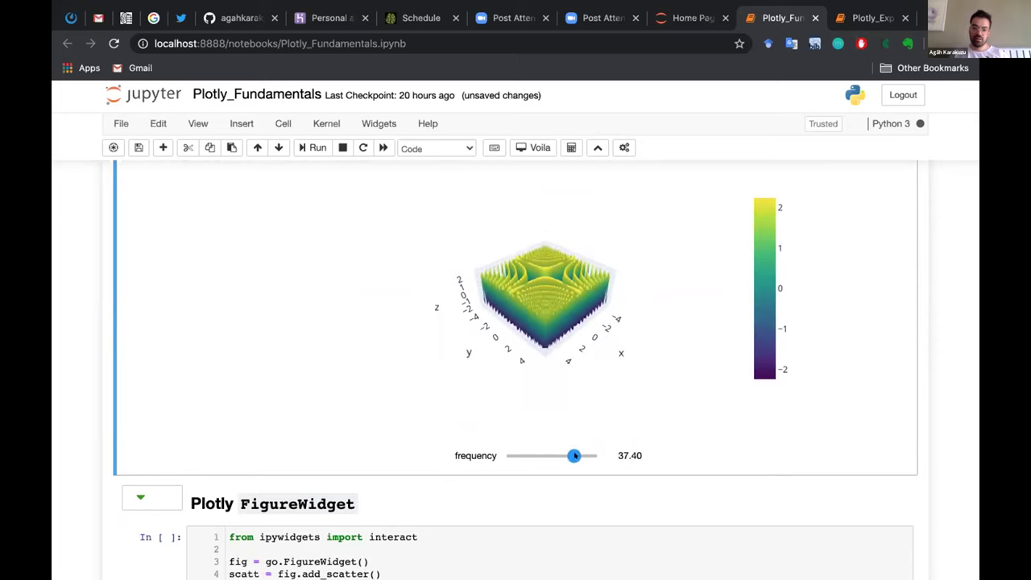
left_click_drag(519, 449, 515, 452)
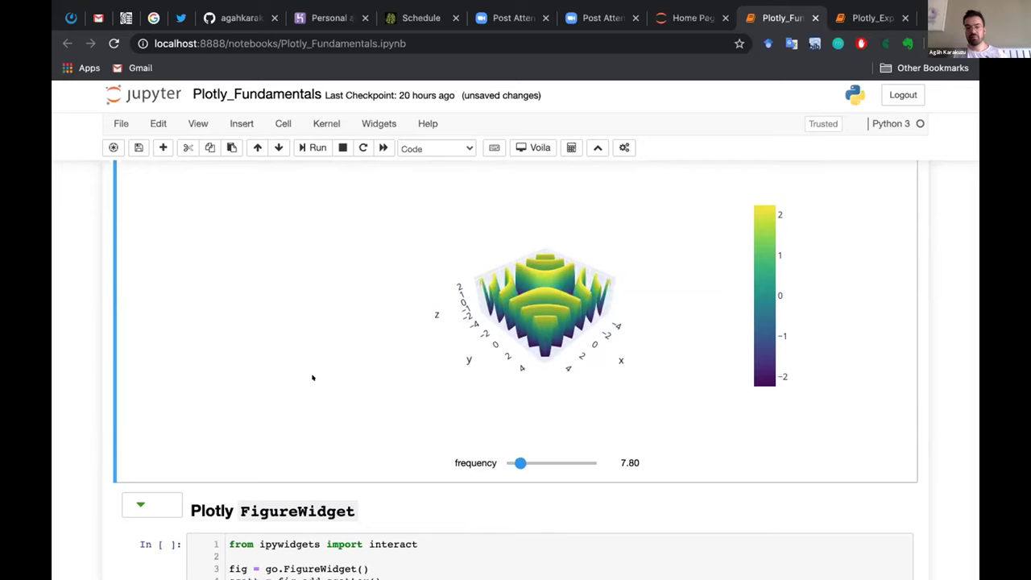
scroll(312, 377, "up", 5)
scroll(313, 377, "down", 1)
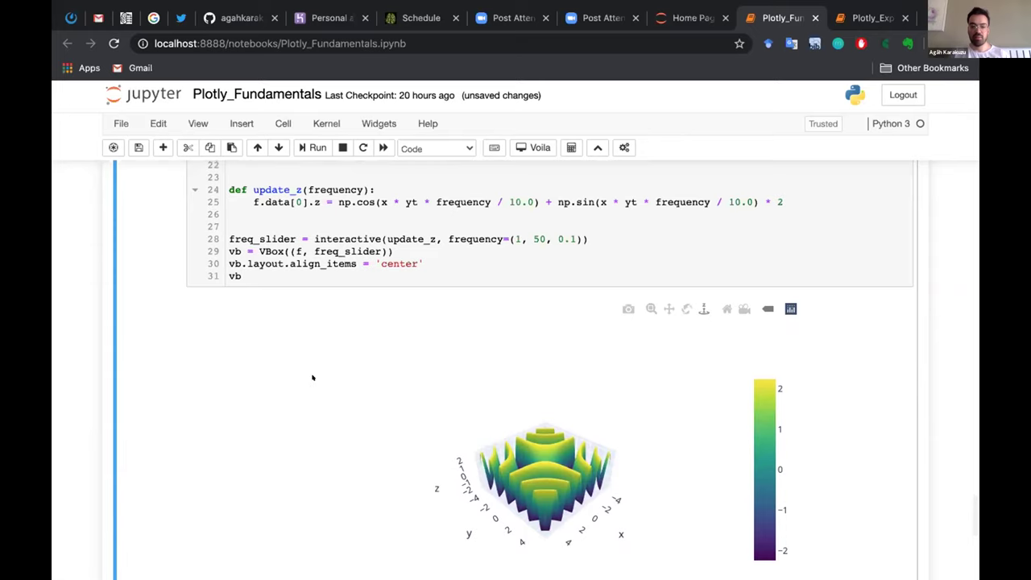
scroll(312, 377, "down", 10)
left_click(436, 340)
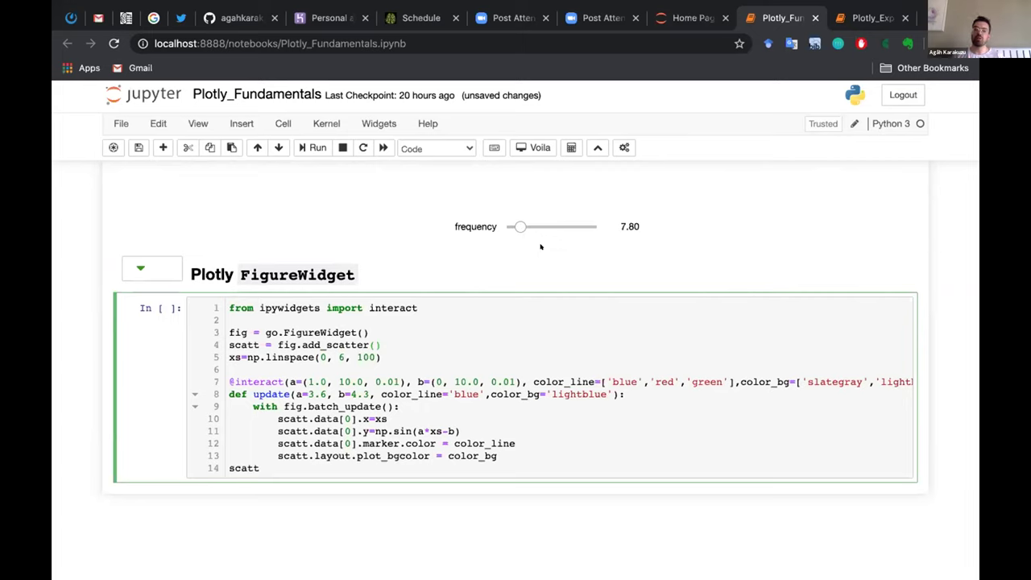
- Run the FigureWidget cell and adjust sliders a and b to 5.69 and 6.52
scroll(403, 236, "up", 1)
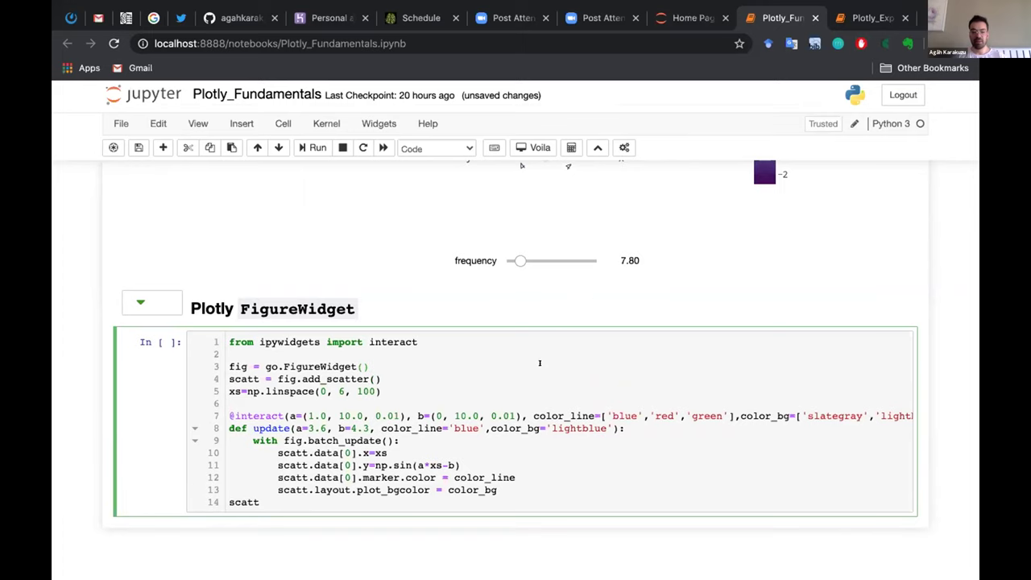
key("ctrl+Return")
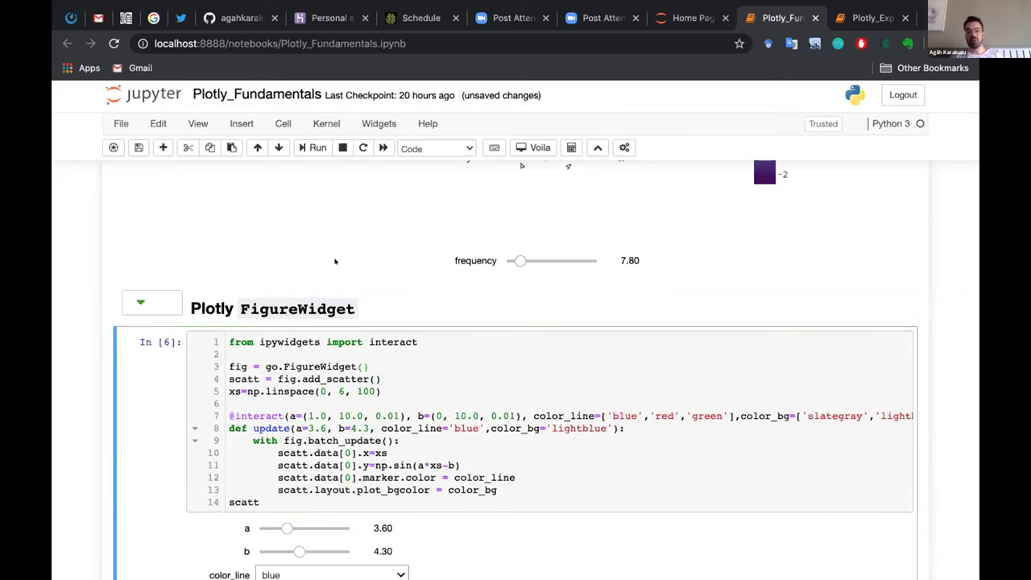
scroll(193, 411, "down", 3)
scroll(193, 412, "down", 1)
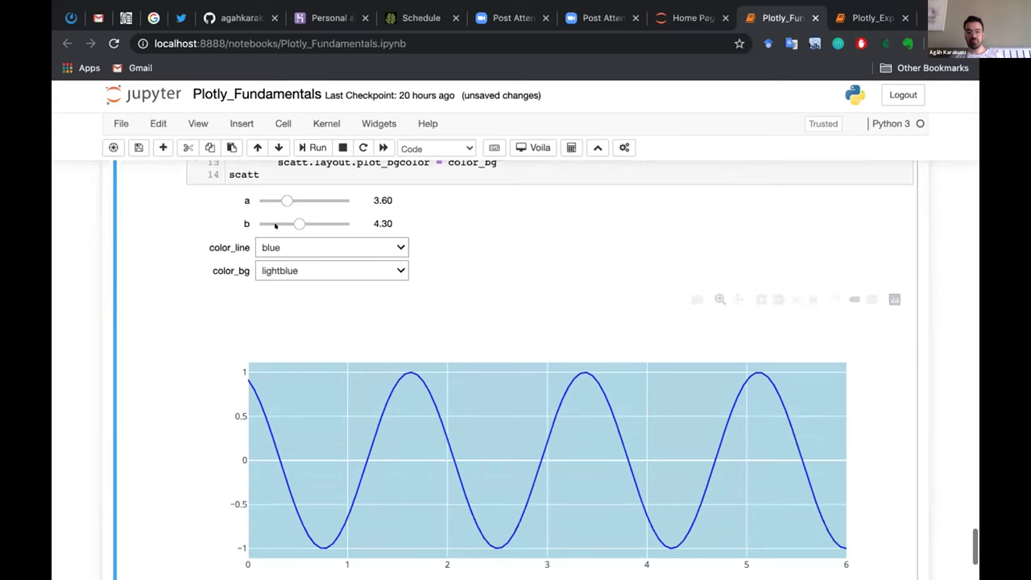
left_click_drag(286, 200, 319, 224)
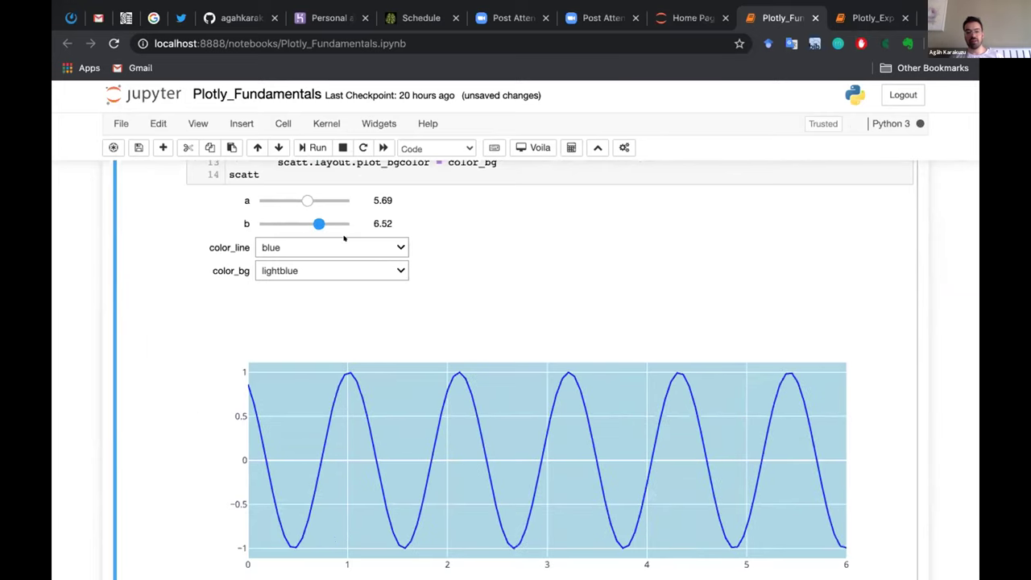
- Make the sine line red on a slategray background, then return to the file list
left_click(347, 248)
left_click(334, 260)
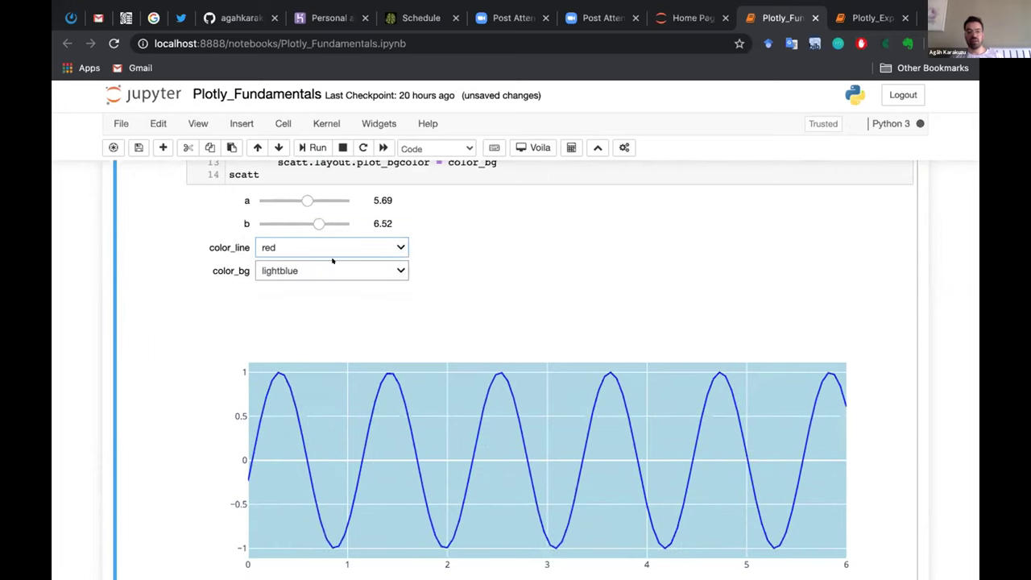
left_click(343, 263)
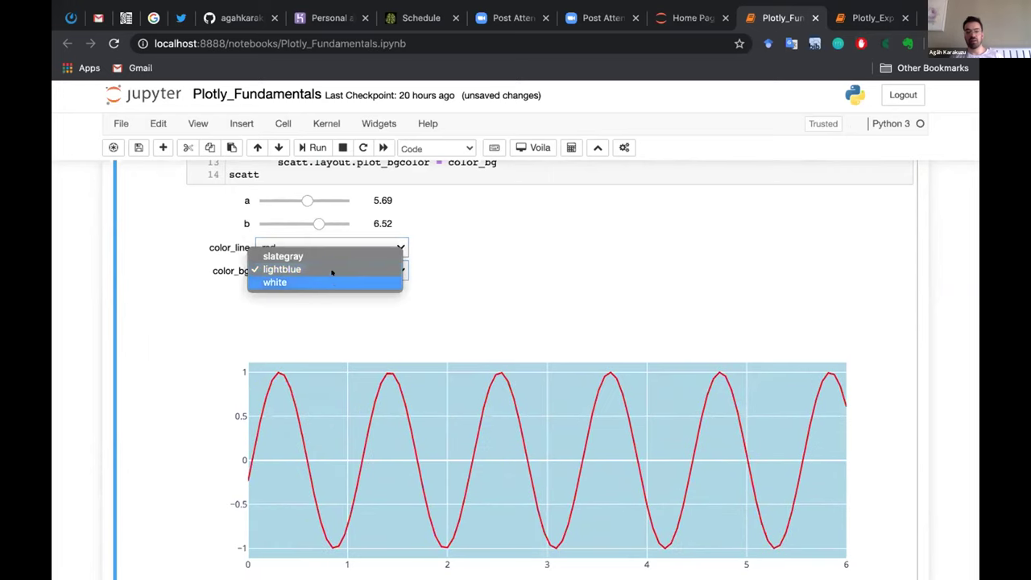
left_click(331, 256)
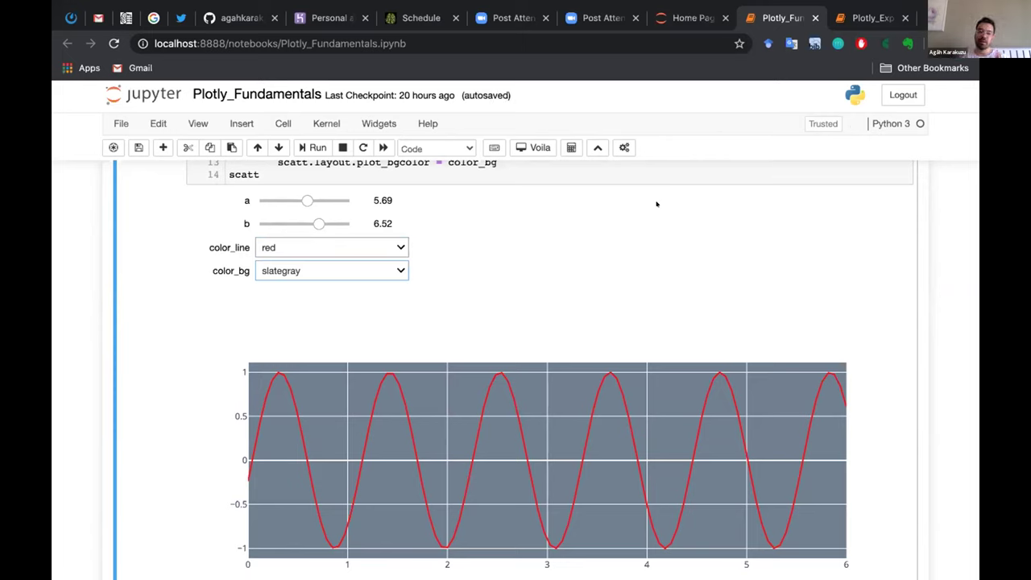
scroll(657, 204, "up", 5)
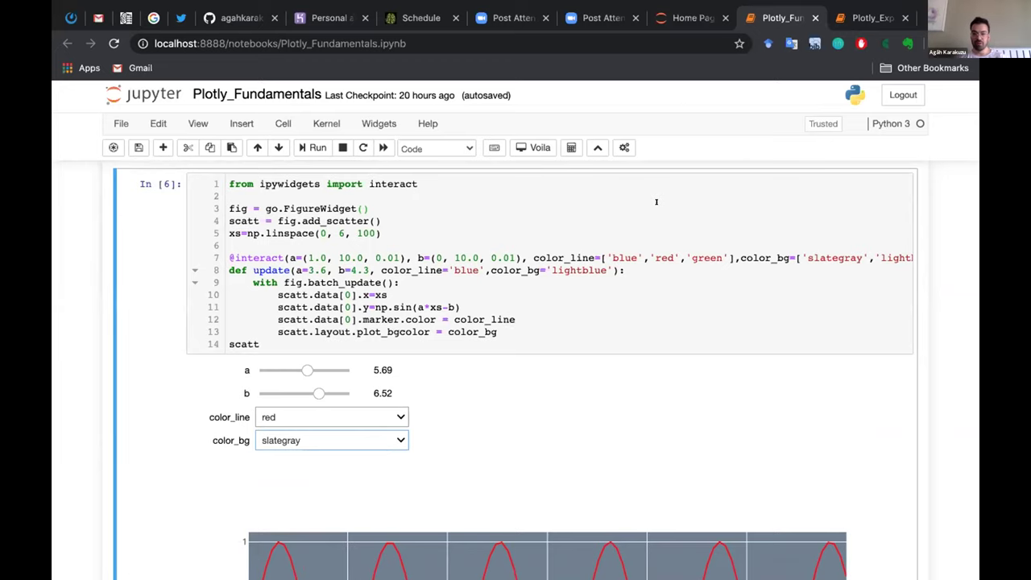
key("ctrl+shift+Tab")
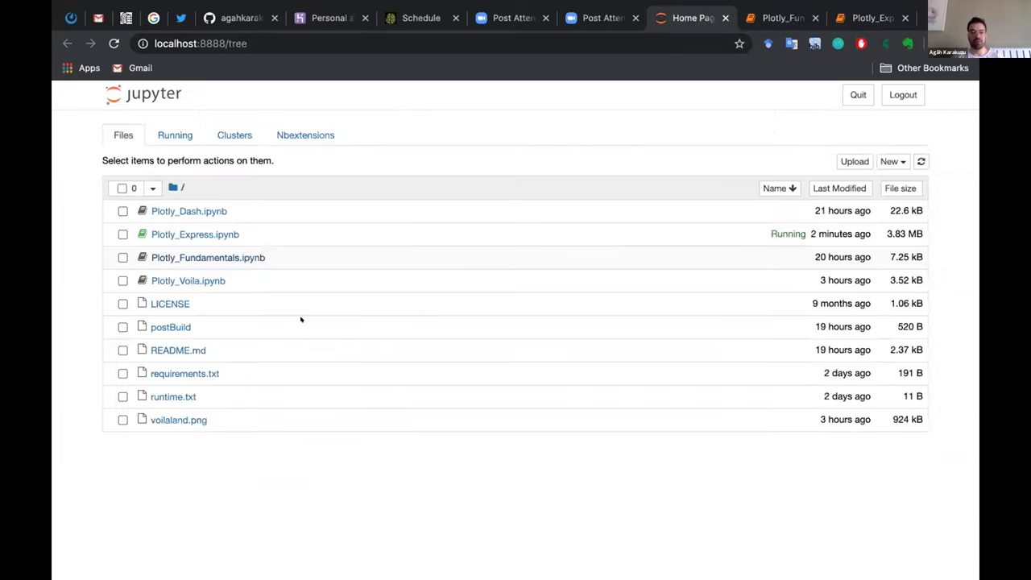
- Open Plotly_Voila.ipynb and launch its Voila dashboard rendering in a new tab
left_click(188, 275)
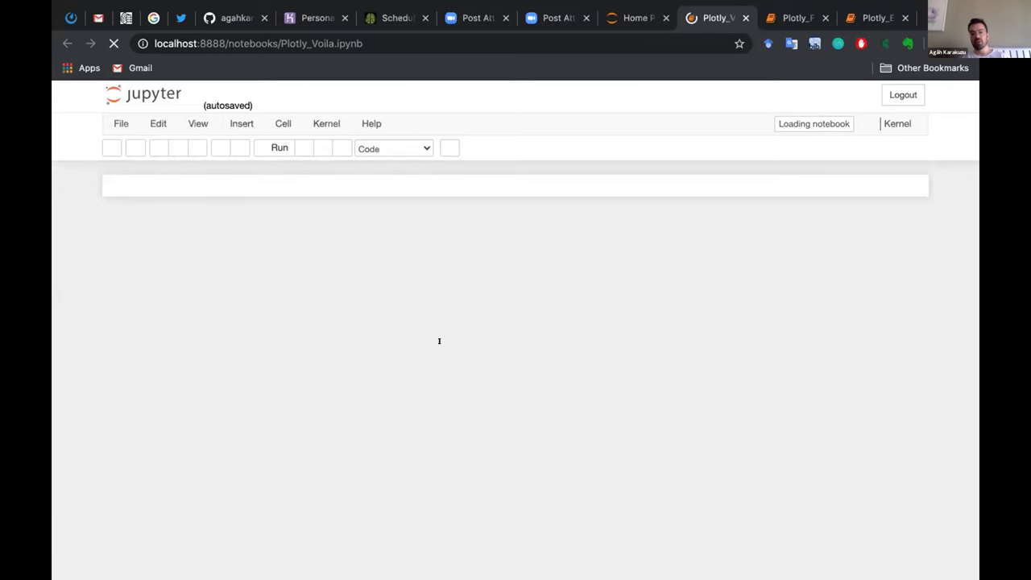
scroll(439, 341, "down", 1)
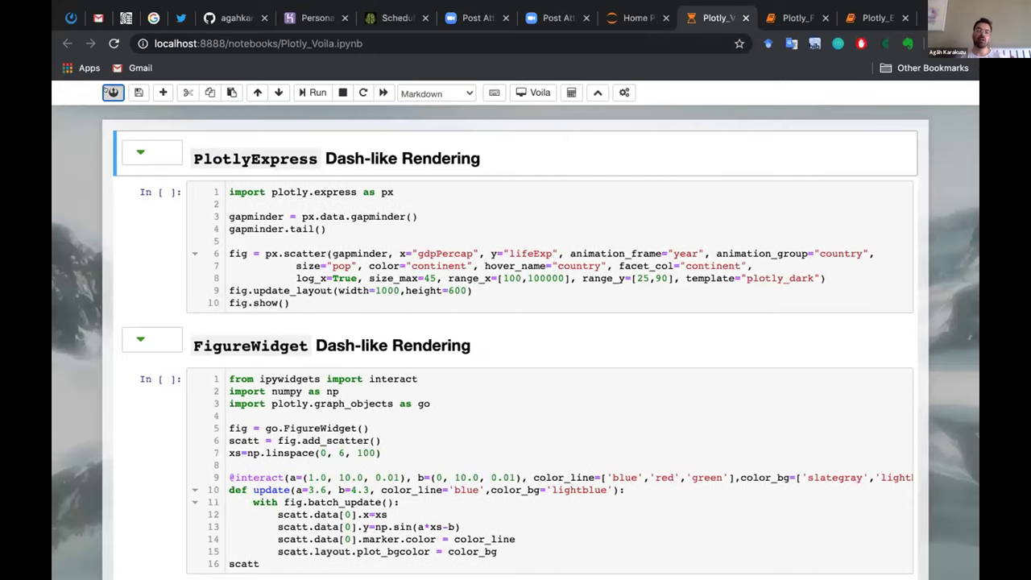
left_click(112, 92)
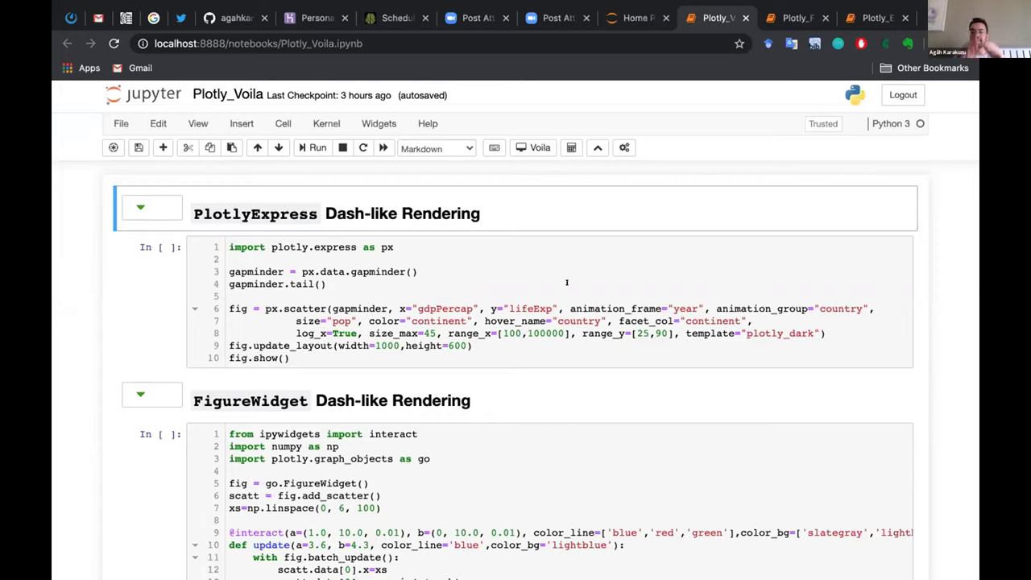
left_click(538, 147)
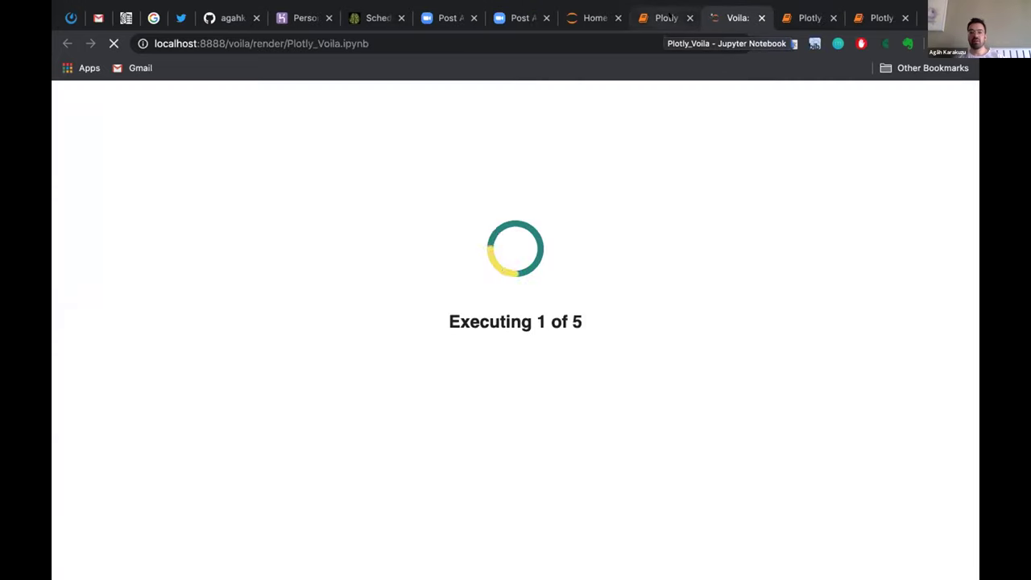
left_click(667, 18)
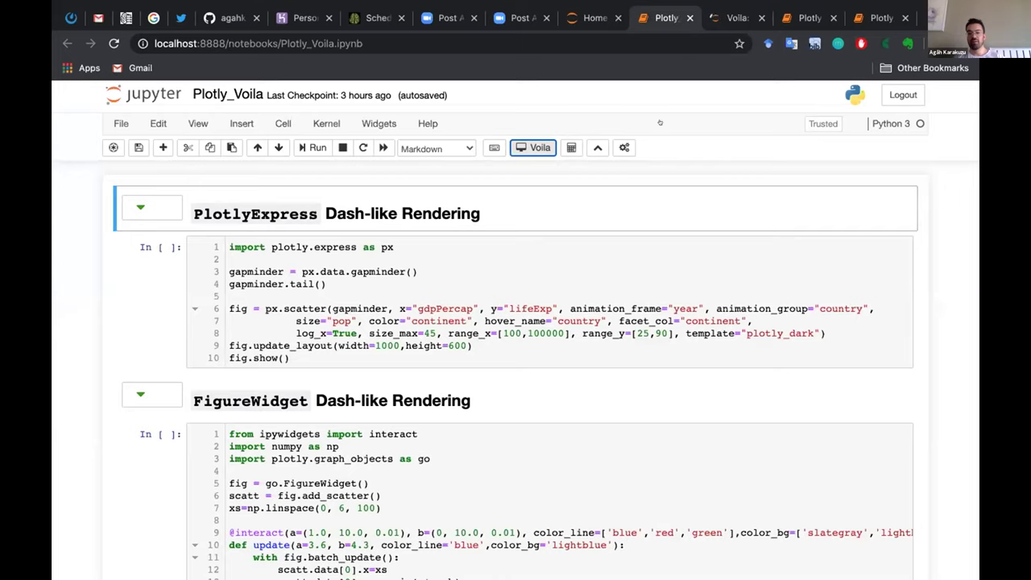
left_click(735, 18)
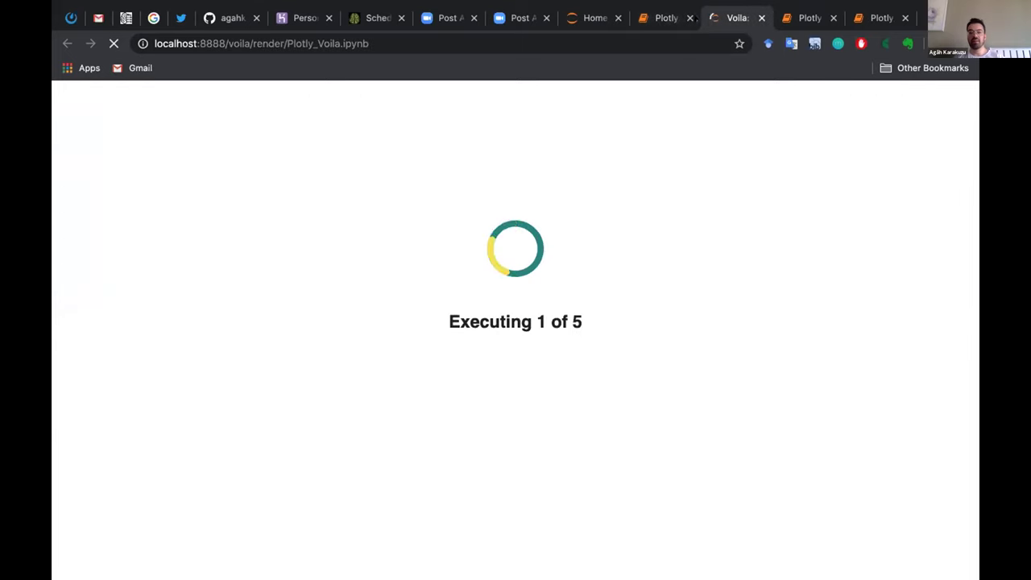